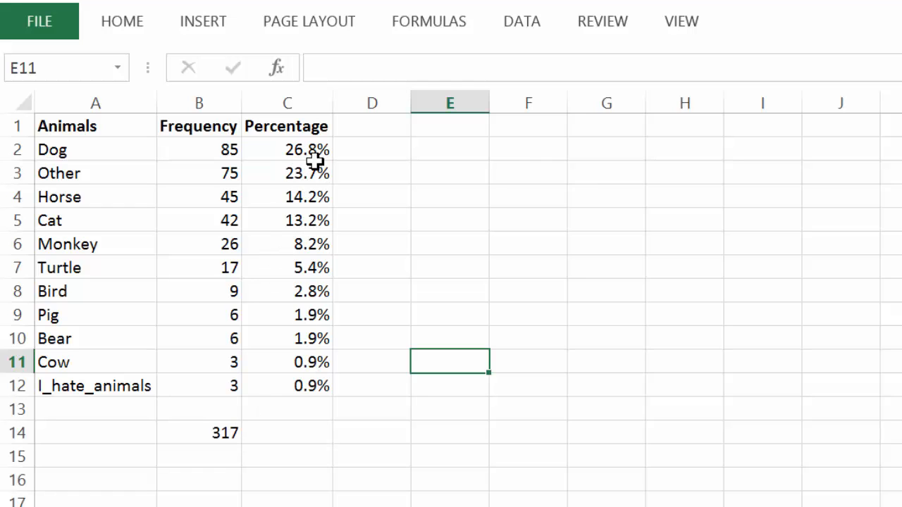
Inspect the formula behind the frequency total in cell B14
left_click(208, 436)
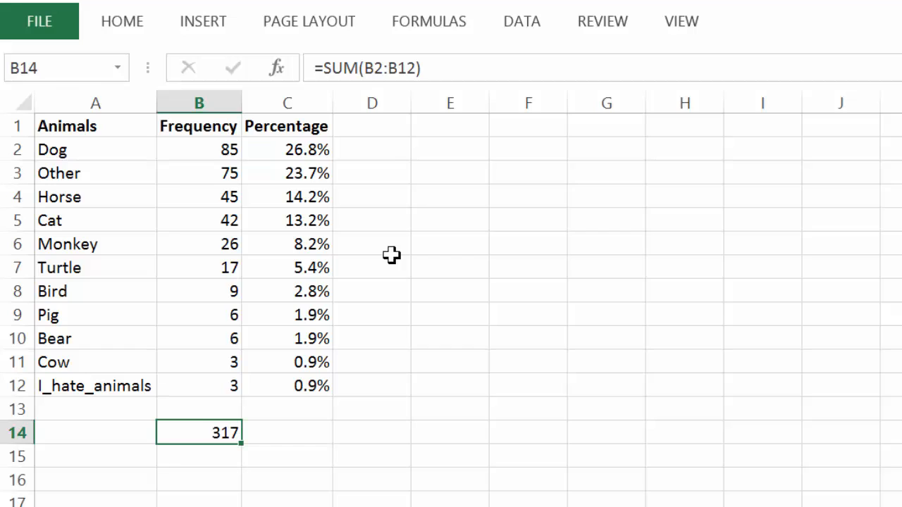
left_click(426, 277)
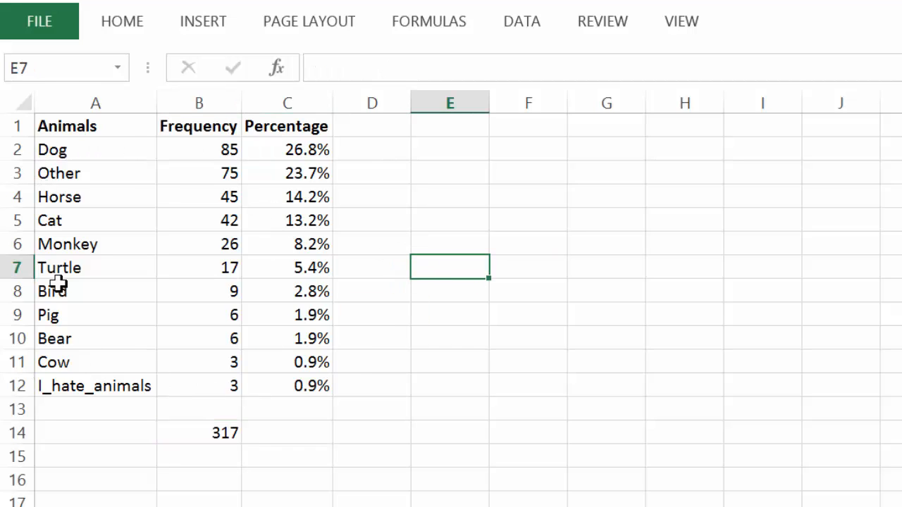
Insert a 2-D clustered column chart from the Animals and Frequency data in A1:B12 and move it closer to the table
left_click_drag(86, 121, 206, 384)
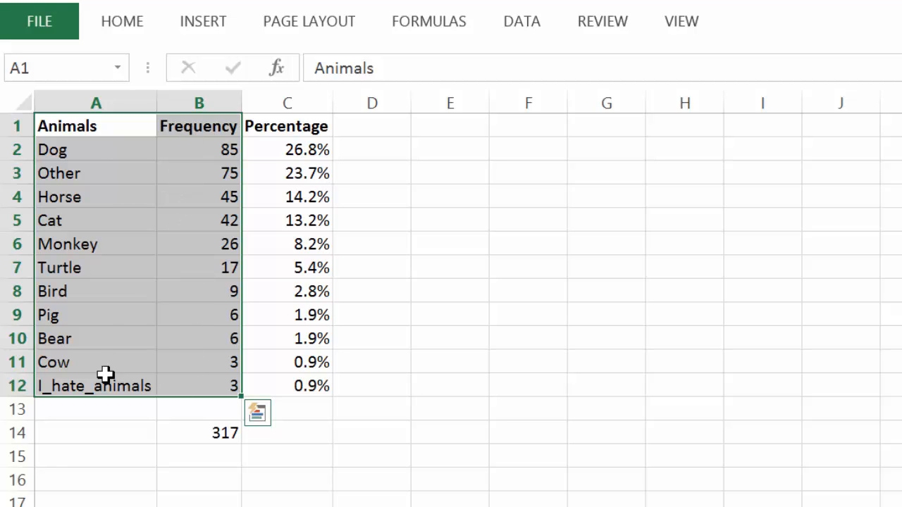
left_click(65, 378)
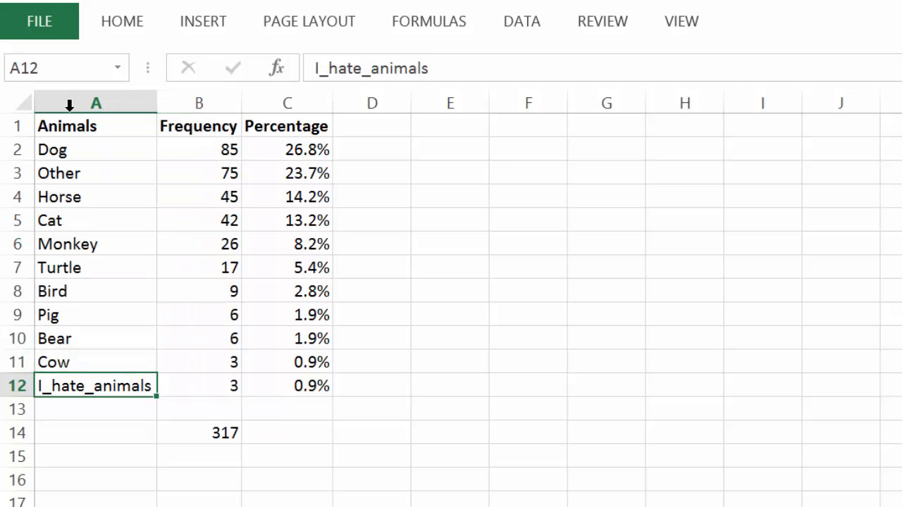
left_click_drag(83, 126, 185, 381)
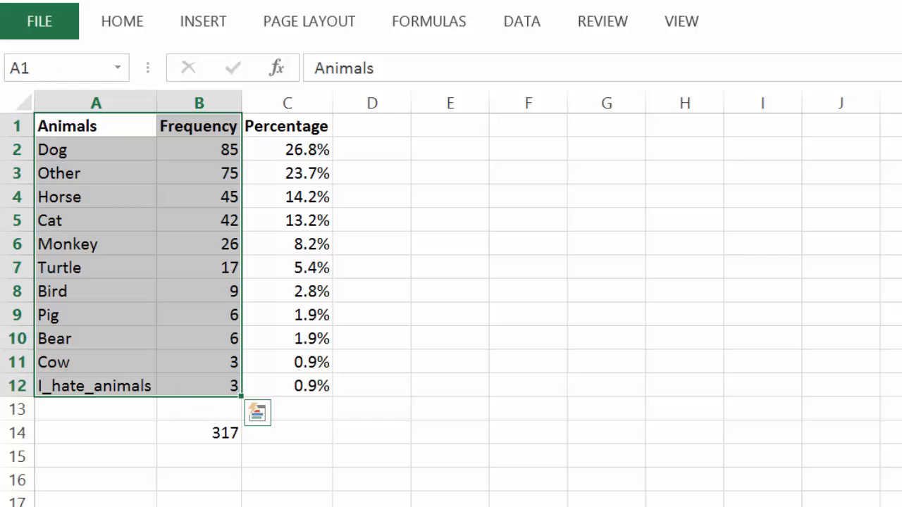
left_click(203, 23)
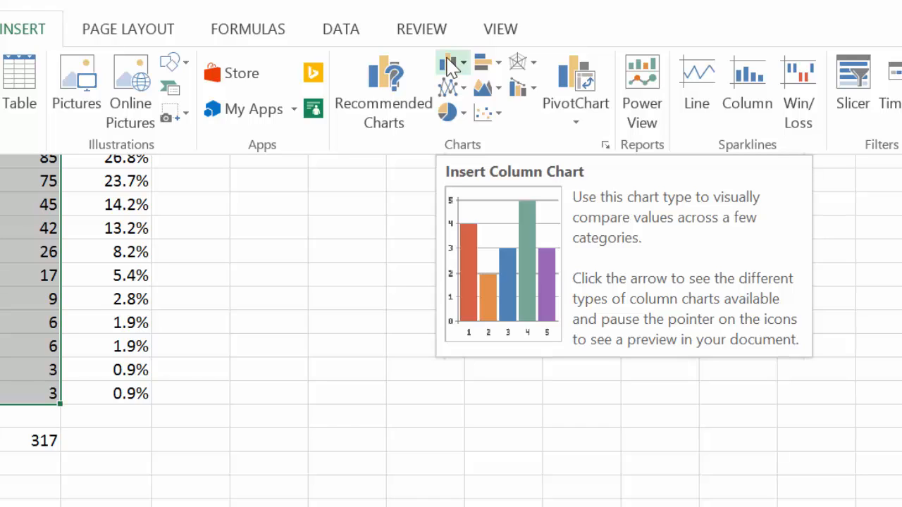
left_click(454, 68)
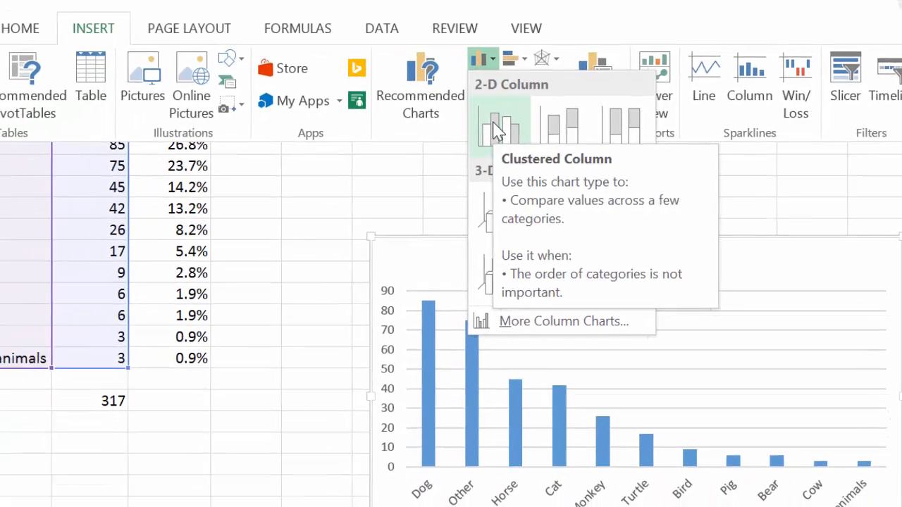
left_click(468, 141)
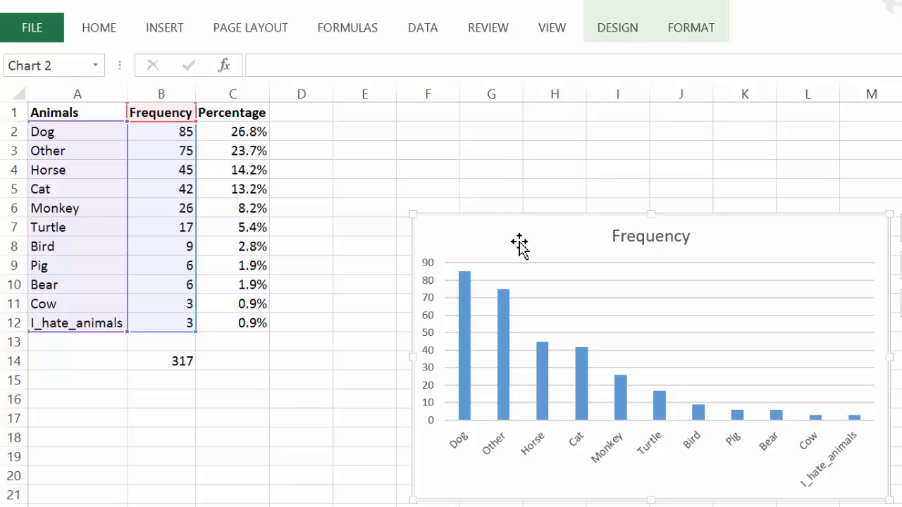
left_click_drag(519, 244, 297, 248)
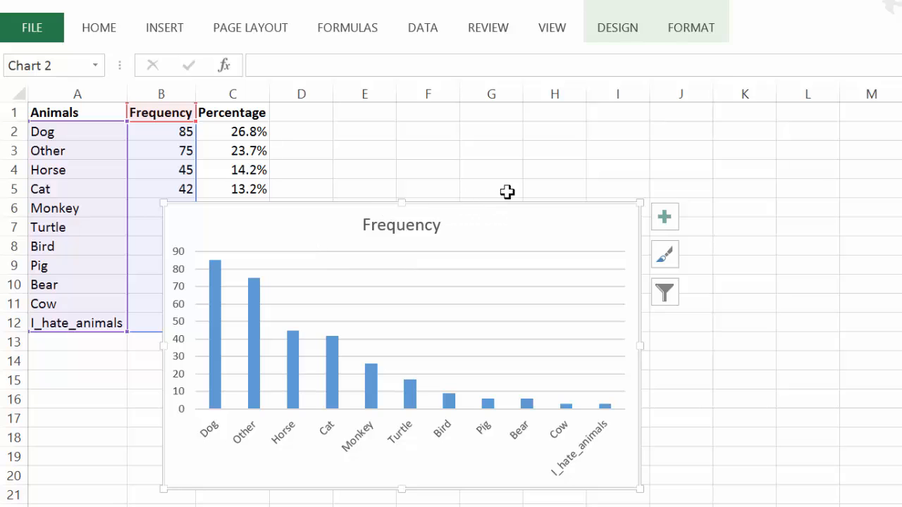
Move the frequency chart to a new sheet named "Favorite Animals"
left_click(610, 30)
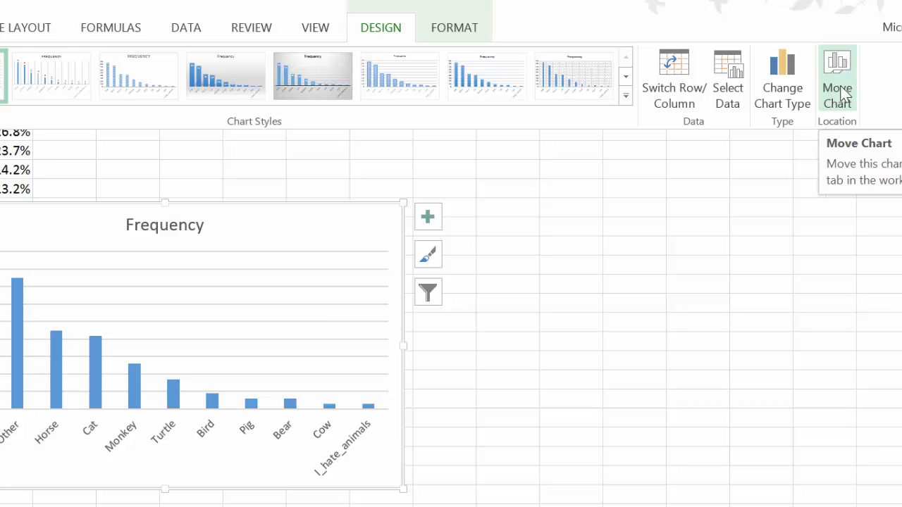
left_click(841, 93)
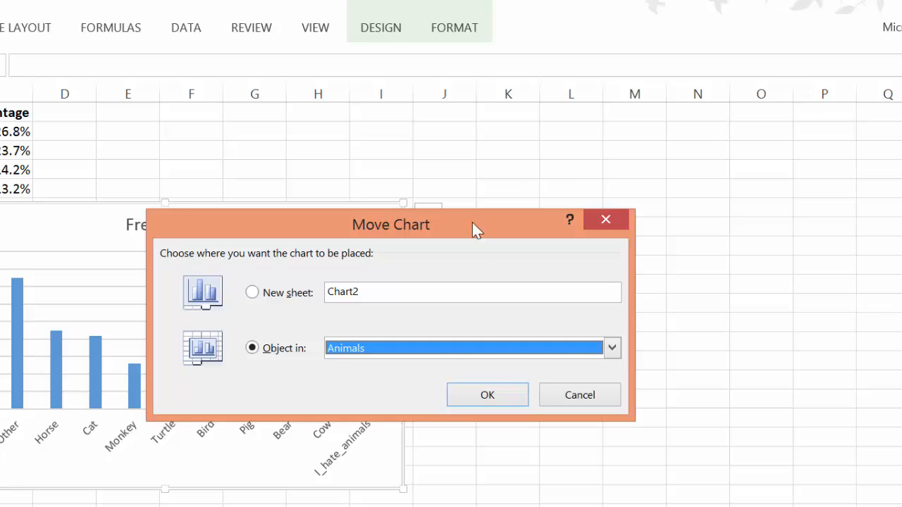
left_click(274, 298)
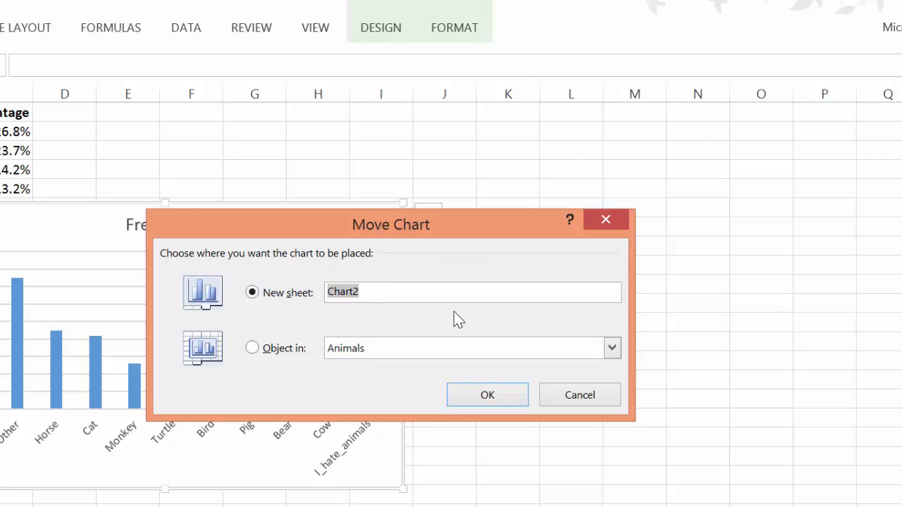
type("Favorite Animals")
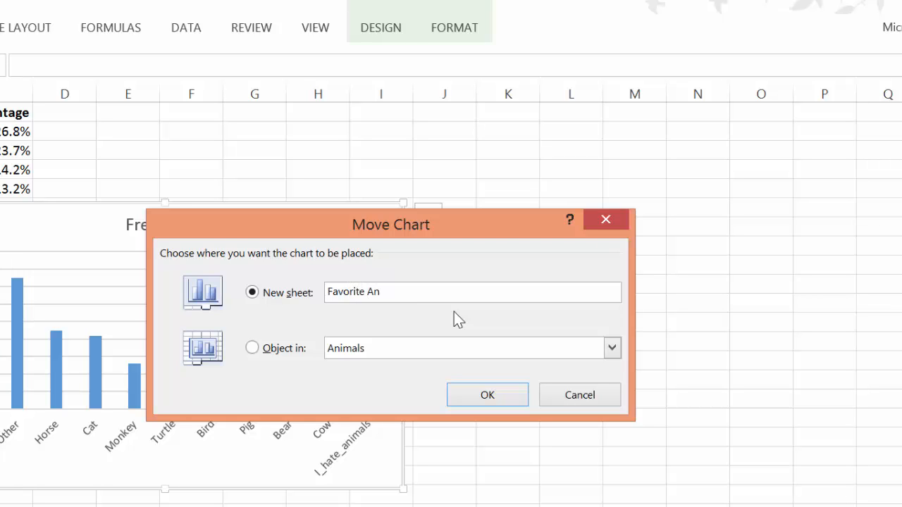
left_click(485, 398)
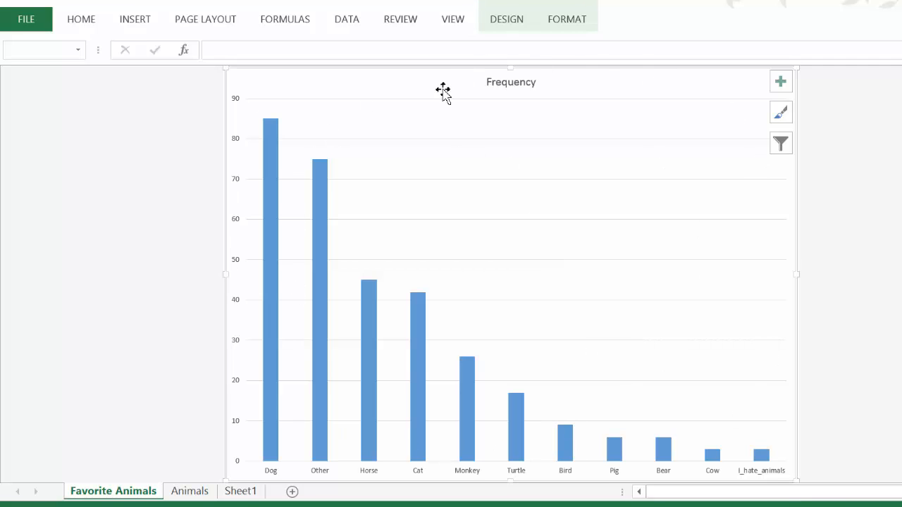
View the Animals and Sheet1 worksheets, and return to the Favorite Animals chart sheet
left_click(189, 491)
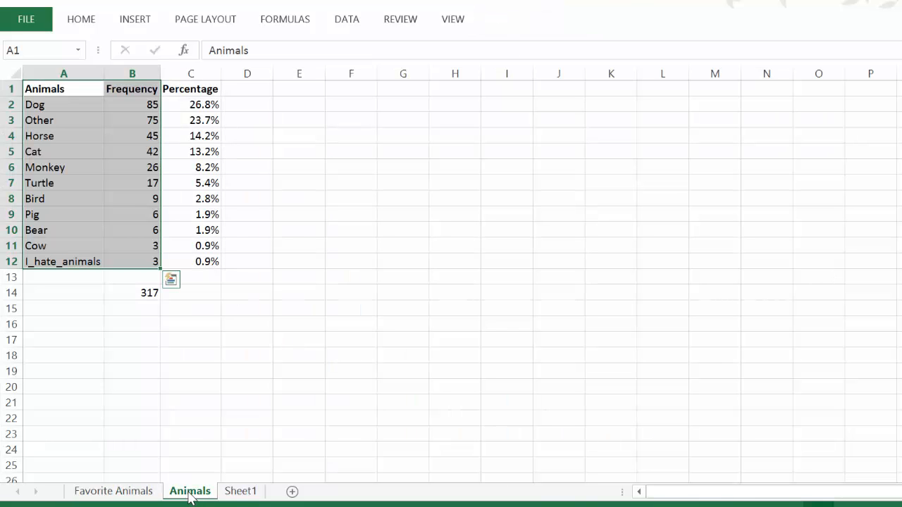
left_click(243, 492)
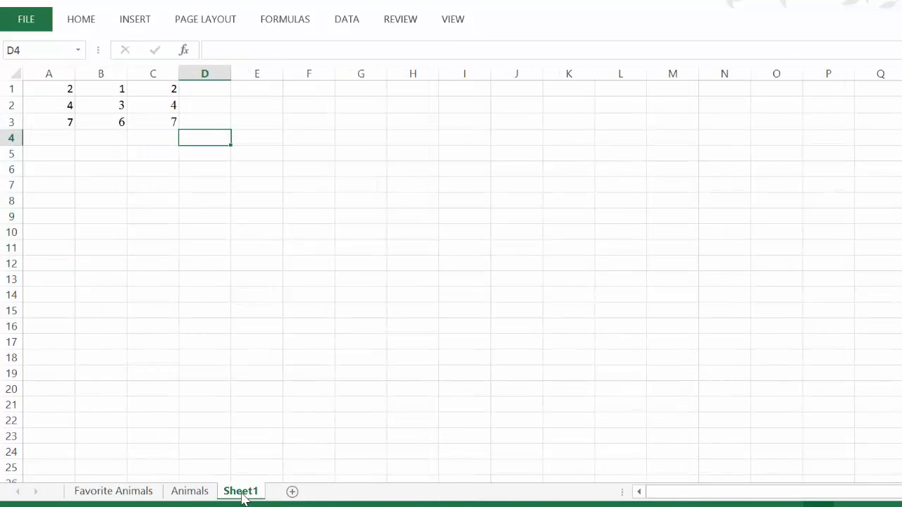
left_click(180, 494)
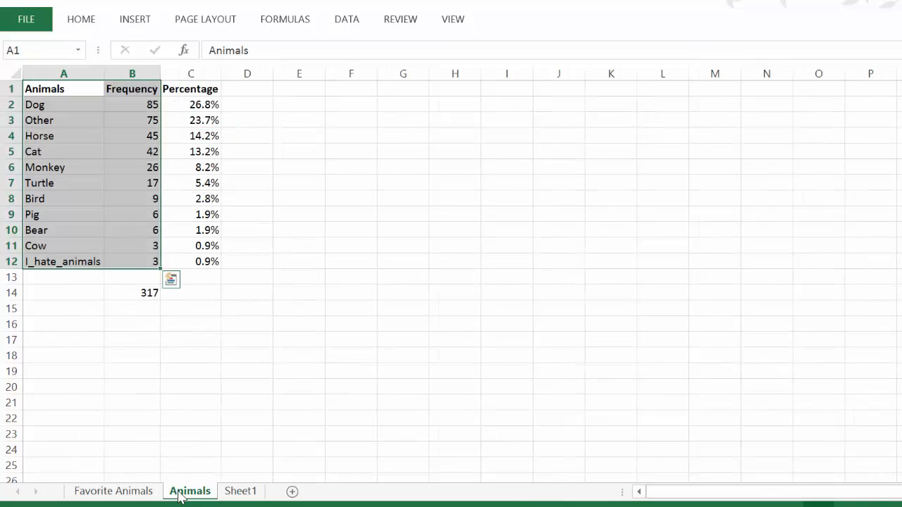
left_click(122, 495)
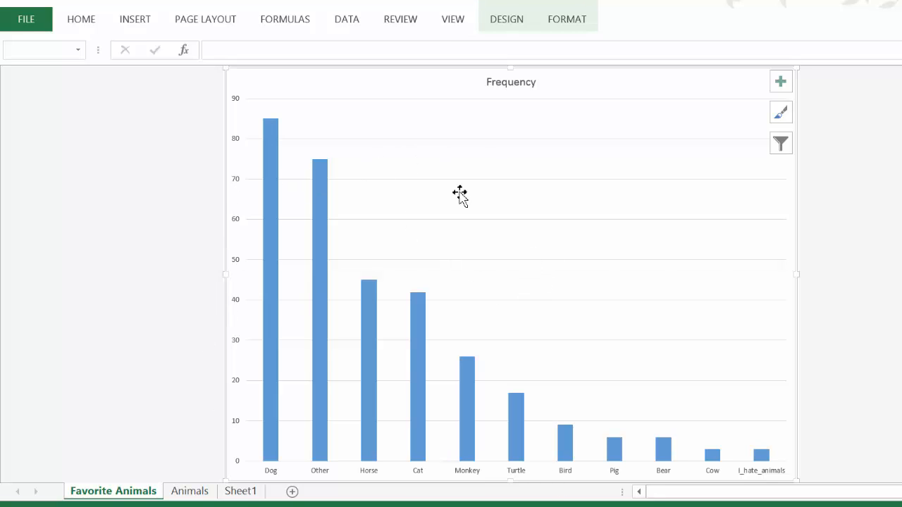
Replace the chart title with "Favorite Animals Survey"
left_click(521, 86)
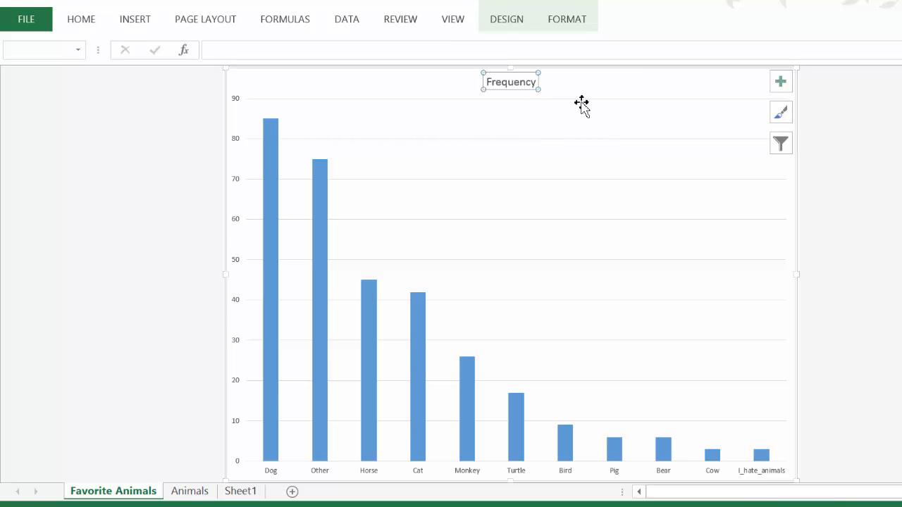
double_click(500, 79)
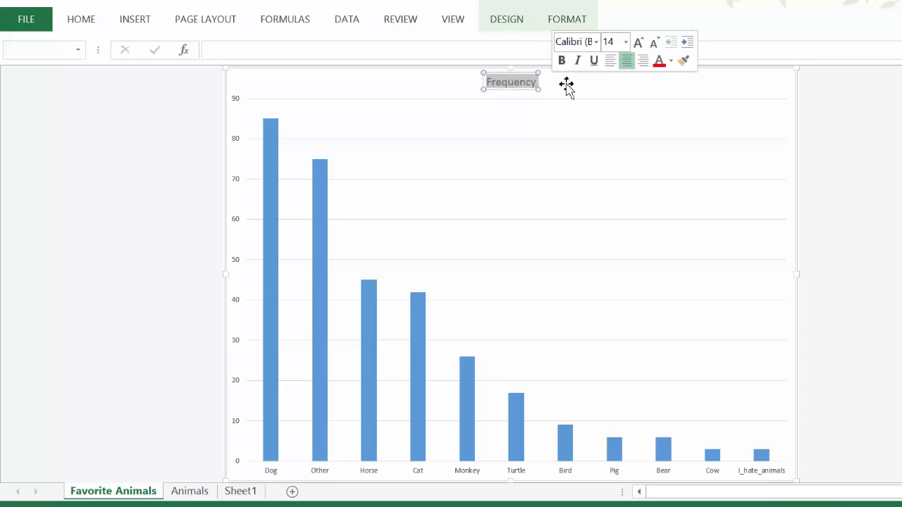
type("Favorite")
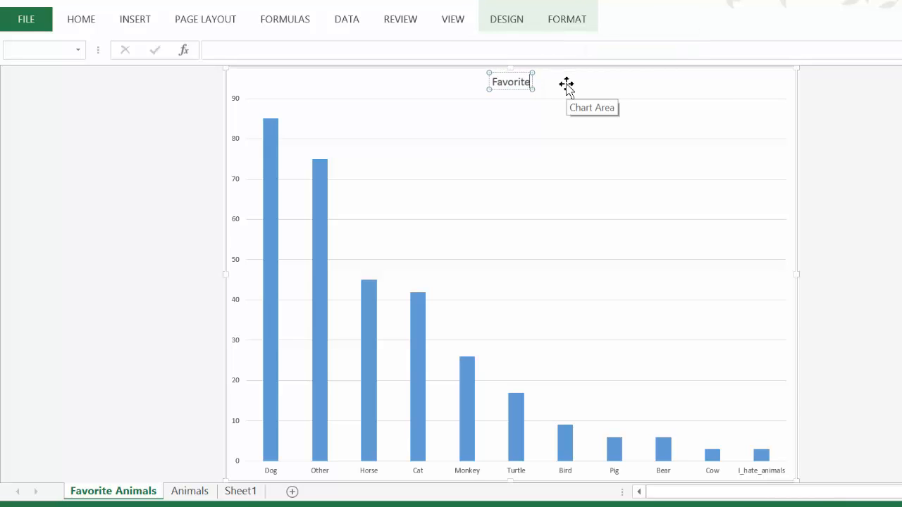
type(" Animals Sur")
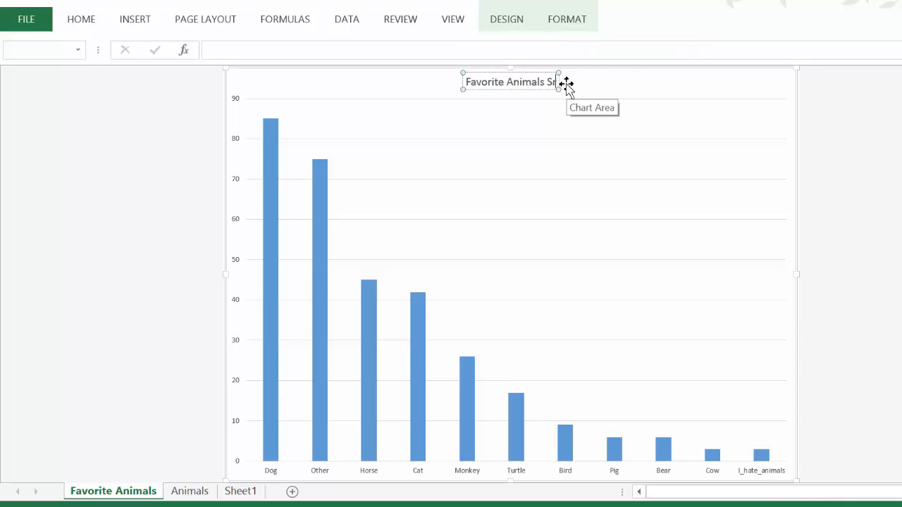
type("vey")
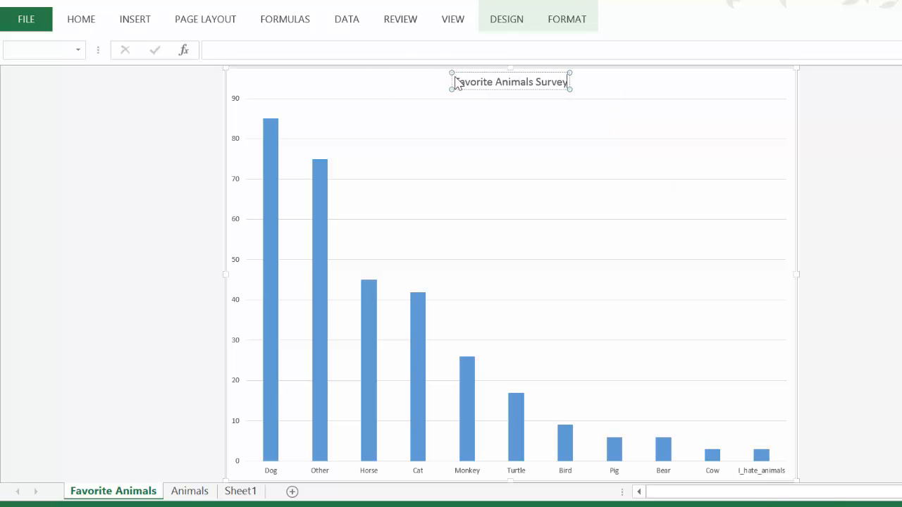
Enlarge the chart title's text in several increments to one size above 28 points
left_click_drag(455, 83, 570, 81)
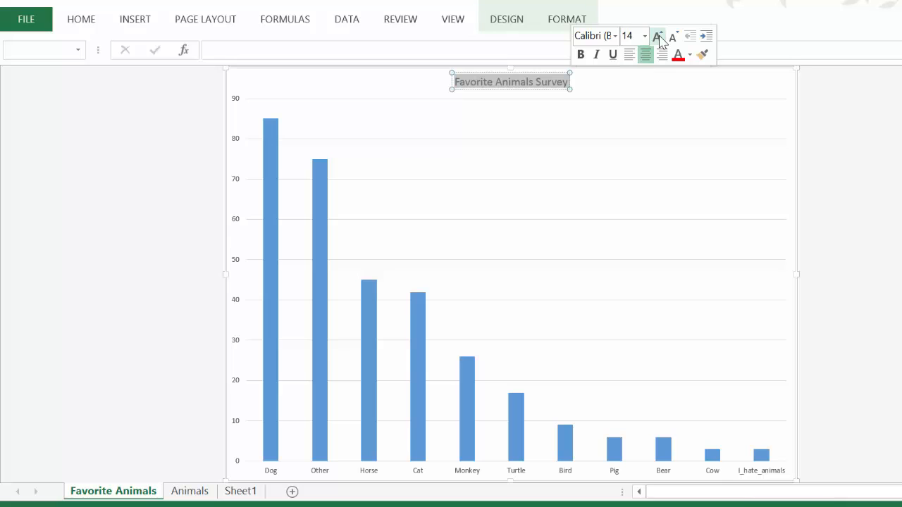
left_click(657, 36)
left_click(656, 36)
left_click(656, 36)
left_click(657, 36)
left_click(657, 36)
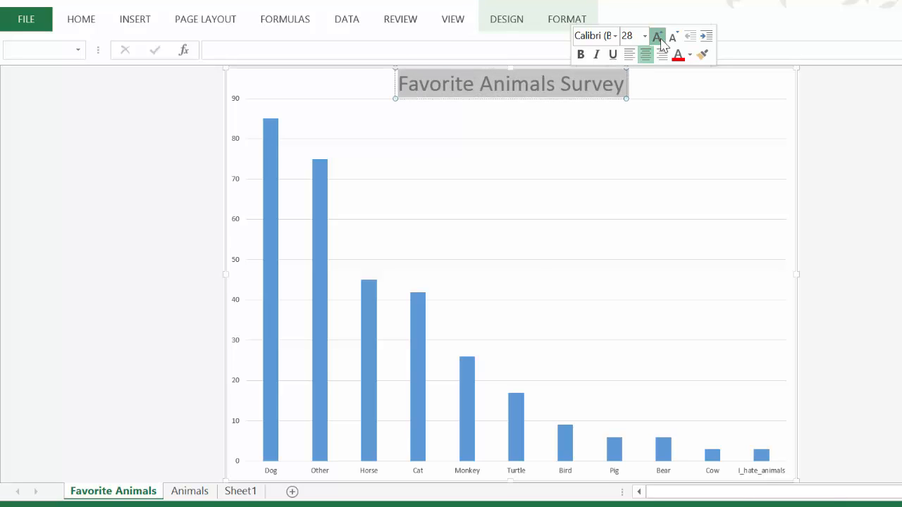
left_click(657, 36)
left_click(668, 218)
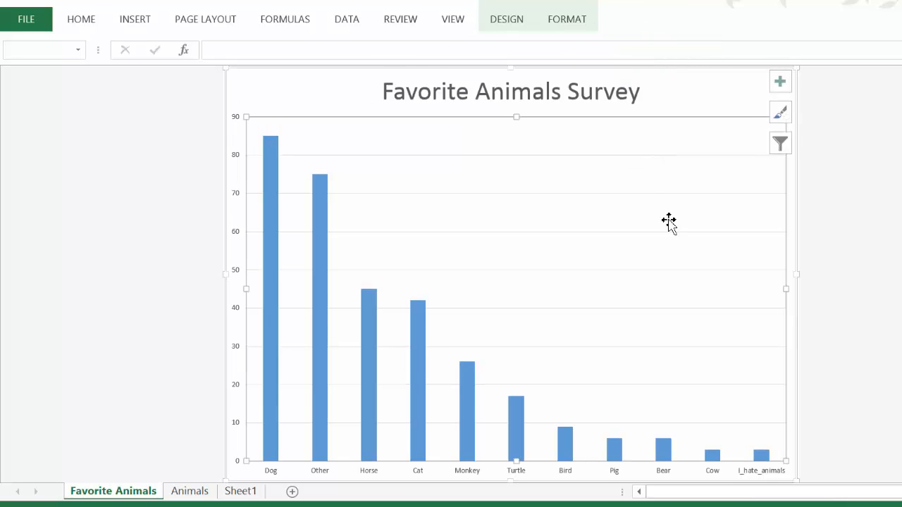
left_click(707, 95)
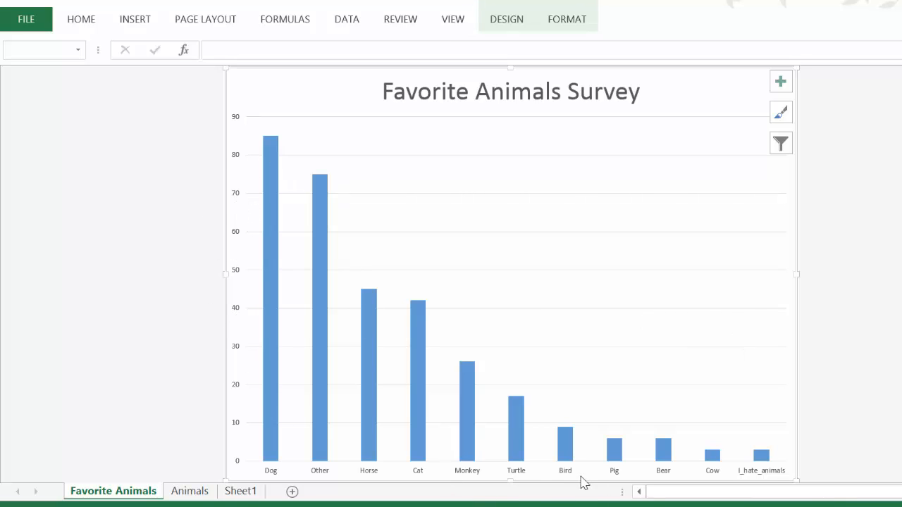
Add a primary horizontal axis title to the chart and set its text to "Animals"
left_click(515, 19)
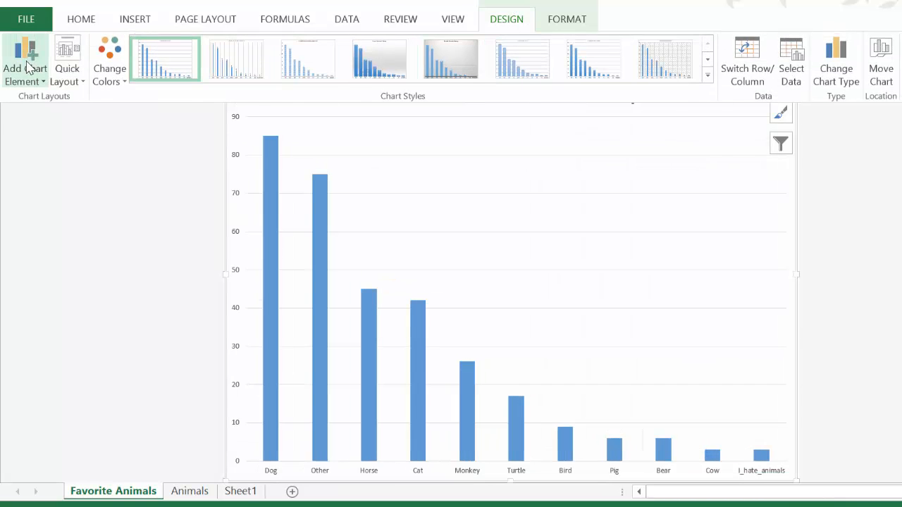
left_click(26, 68)
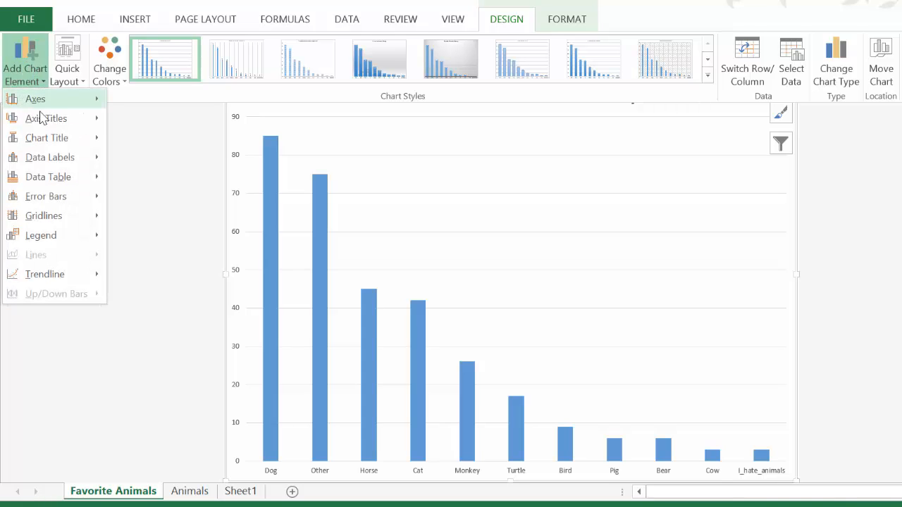
mouse_move(44, 121)
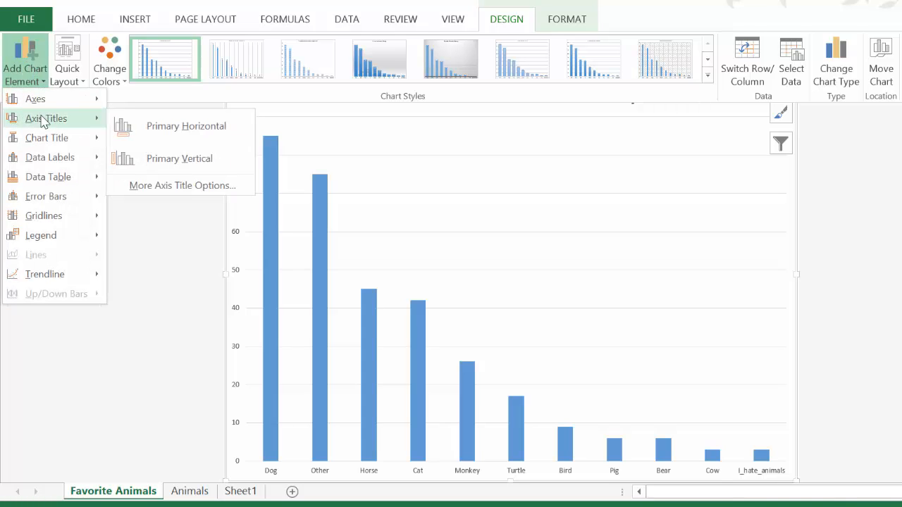
left_click(189, 127)
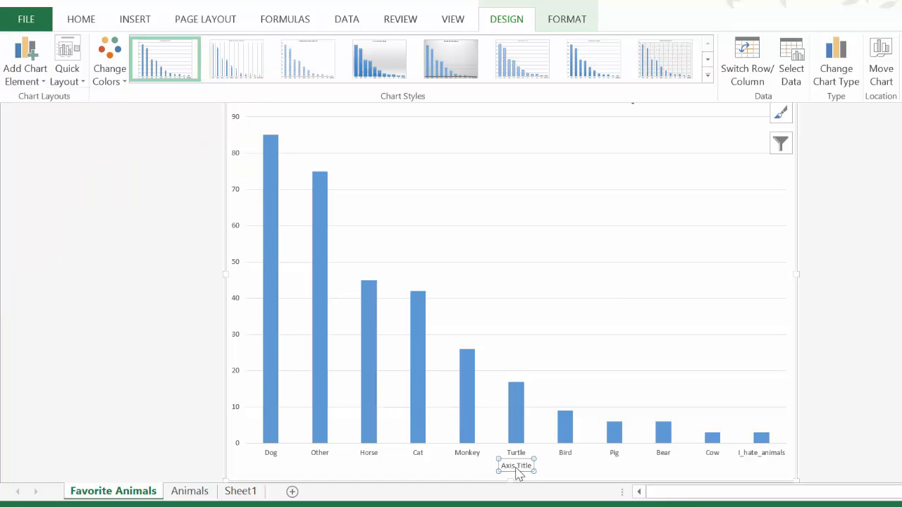
left_click(567, 477)
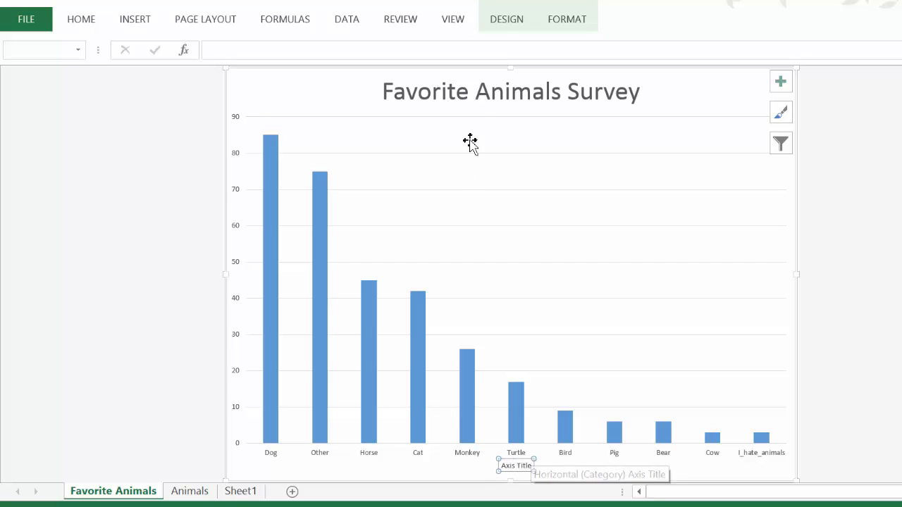
left_click(280, 53)
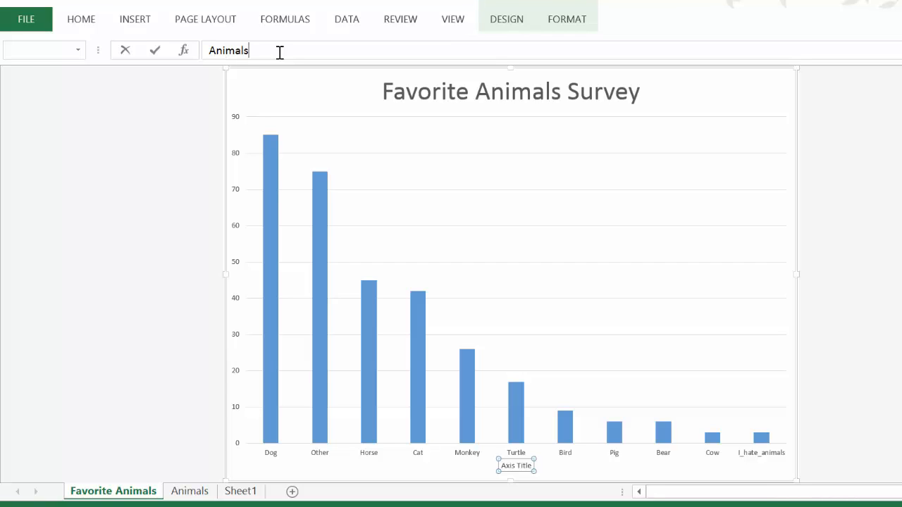
key("Return")
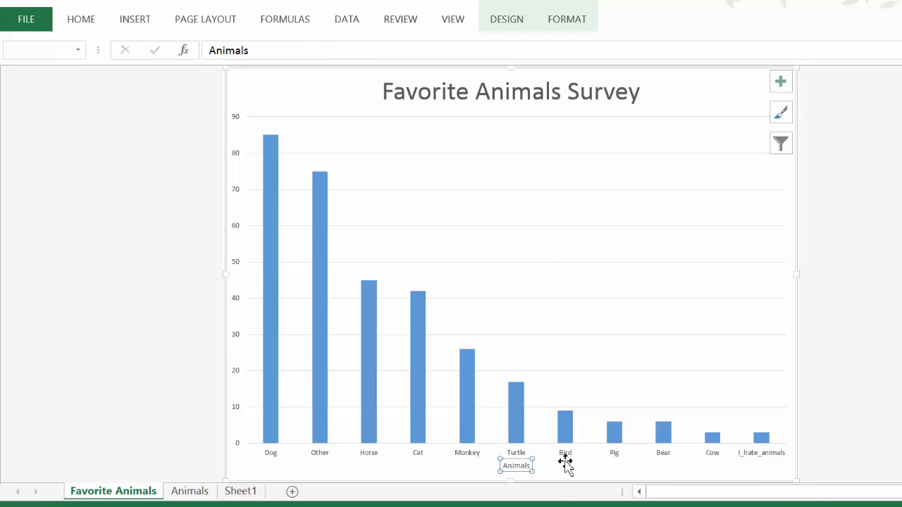
left_click(566, 462)
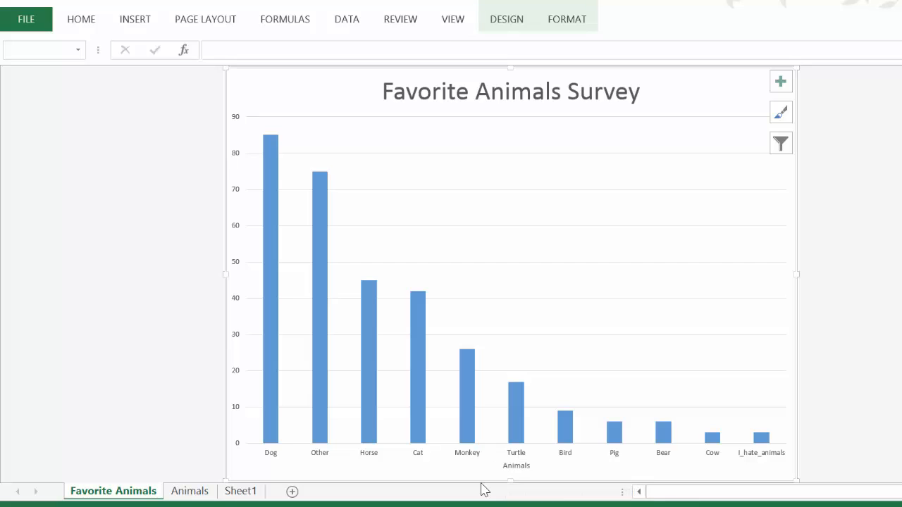
Enlarge the text of the horizontal axis title "Animals" by several increments
left_click(507, 466)
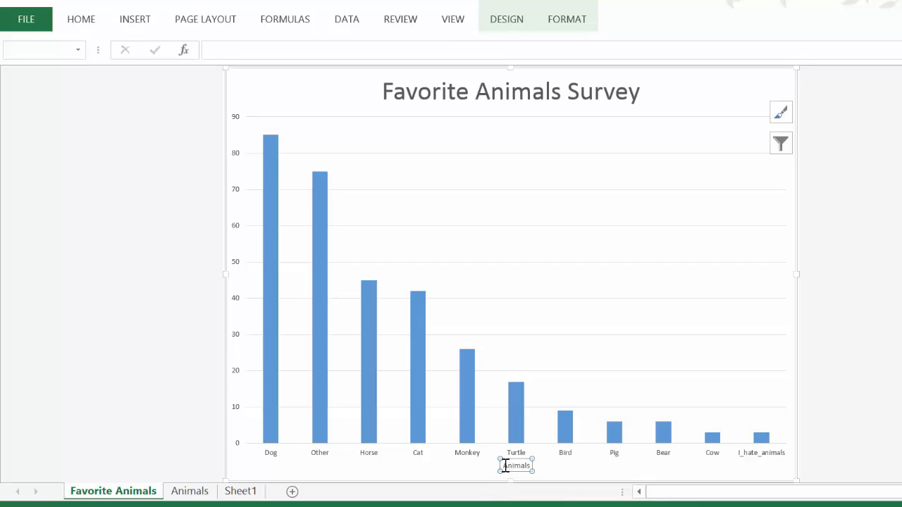
left_click_drag(505, 466, 539, 466)
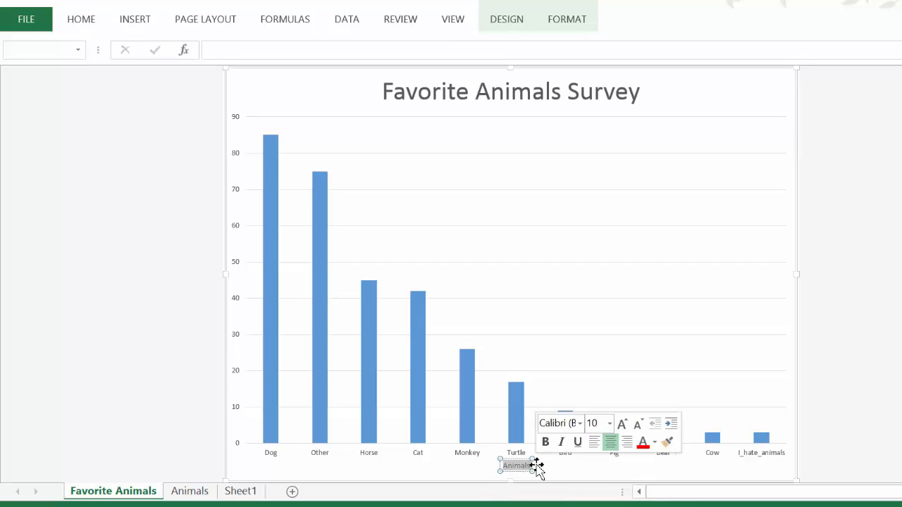
left_click(623, 424)
left_click(623, 424)
left_click(622, 424)
left_click(623, 424)
left_click(622, 424)
left_click(623, 425)
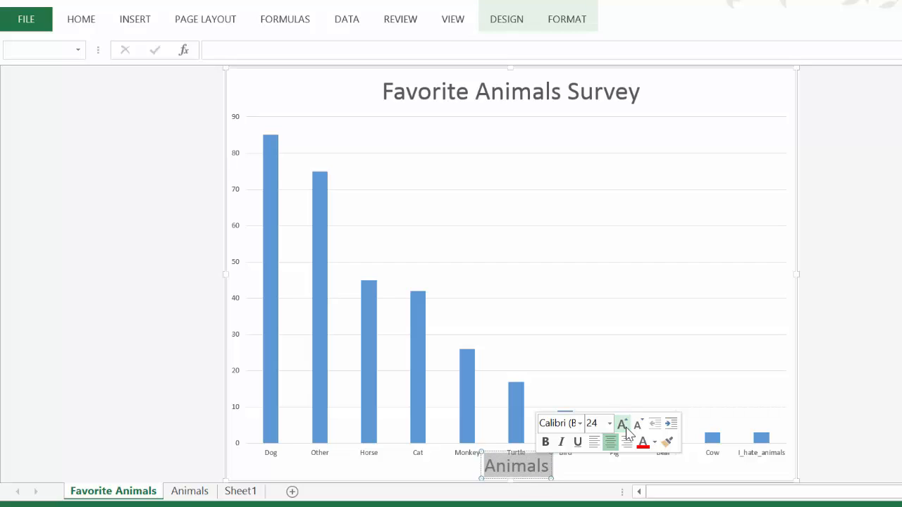
left_click(741, 346)
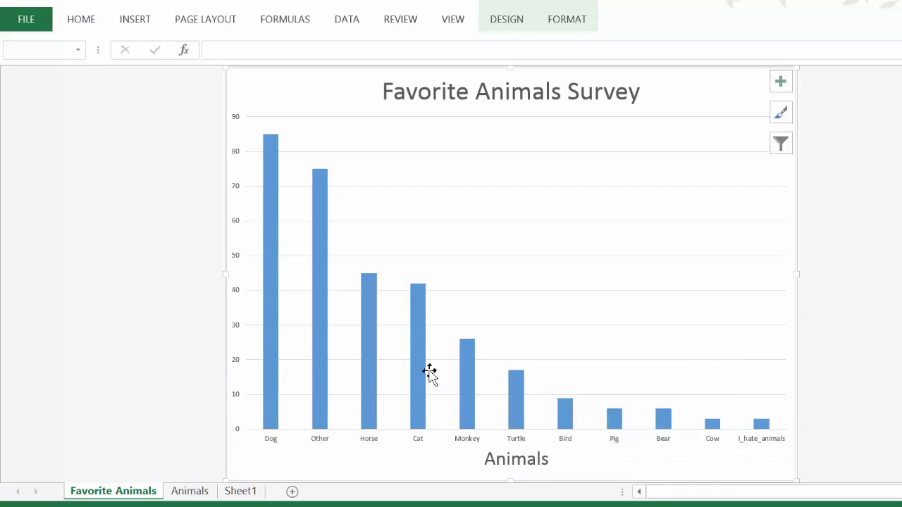
Add a primary vertical axis title to the chart and set its text to "Votes"
left_click(507, 21)
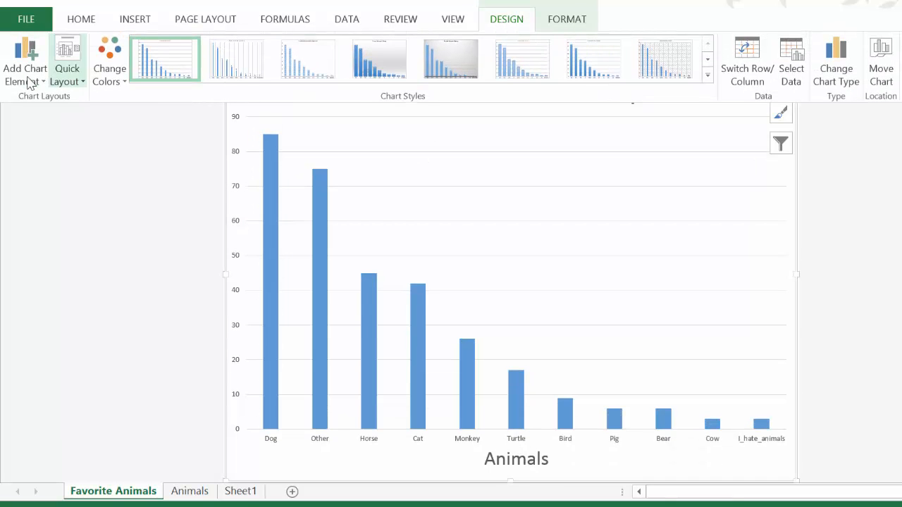
left_click(26, 82)
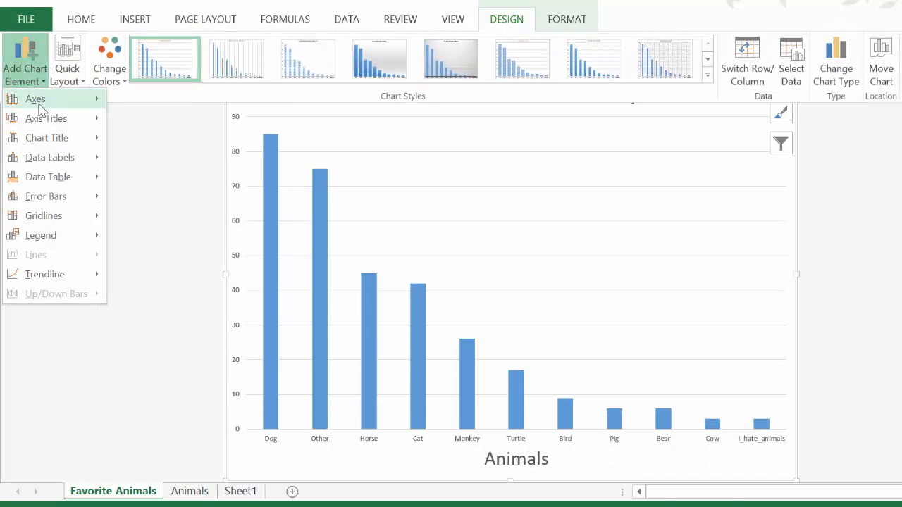
mouse_move(40, 121)
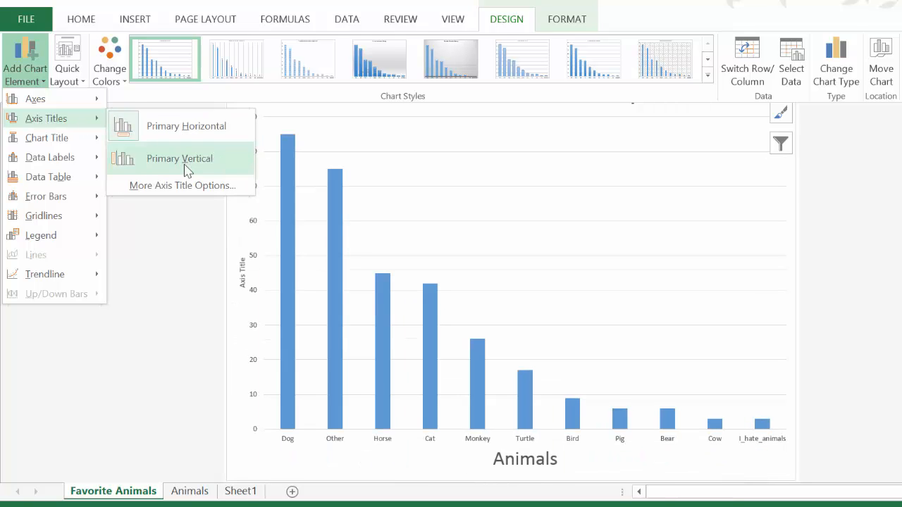
left_click(185, 168)
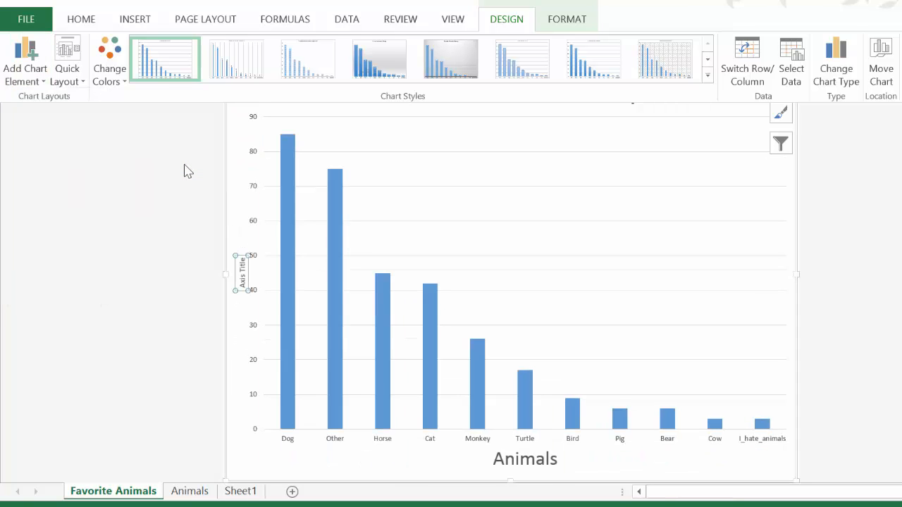
type("Votes")
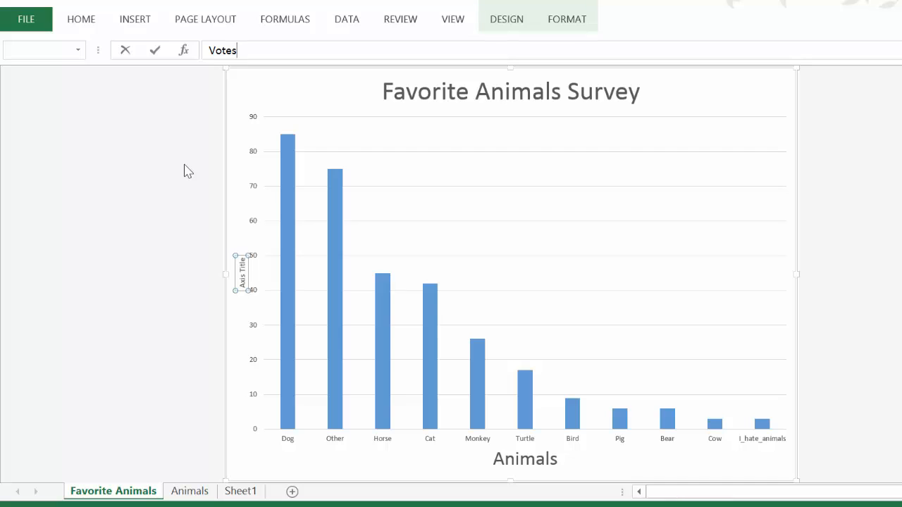
key("Return")
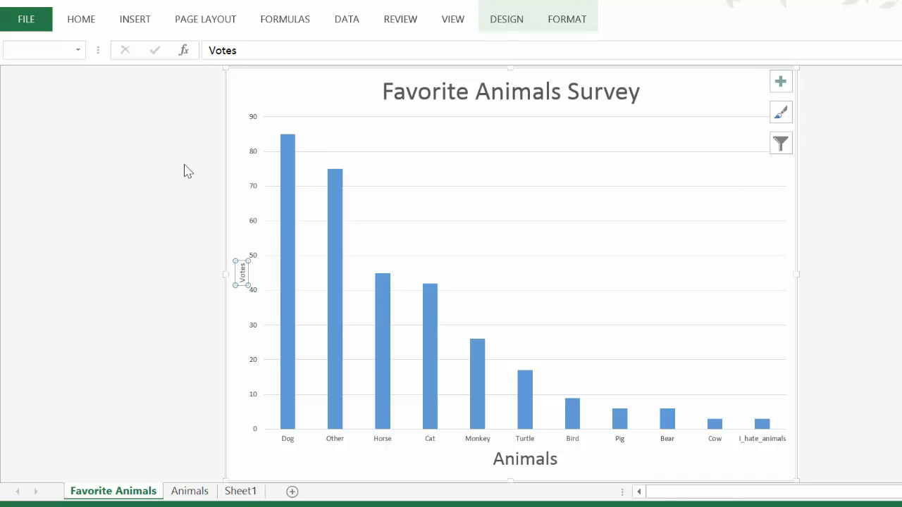
Enlarge the vertical axis title's text in several increments to two sizes above 18 points, and deselect the chart
left_click(240, 280)
left_click_drag(240, 280, 259, 258)
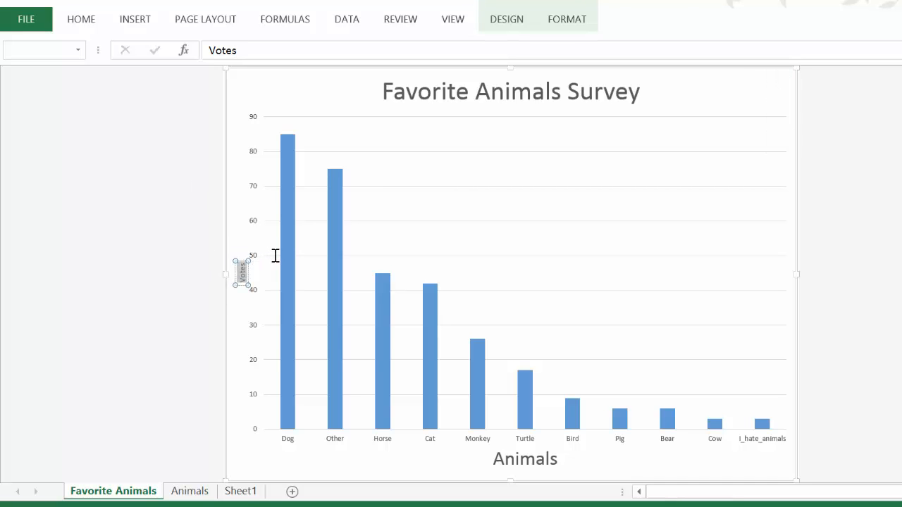
left_click(359, 213)
left_click(359, 213)
left_click(360, 213)
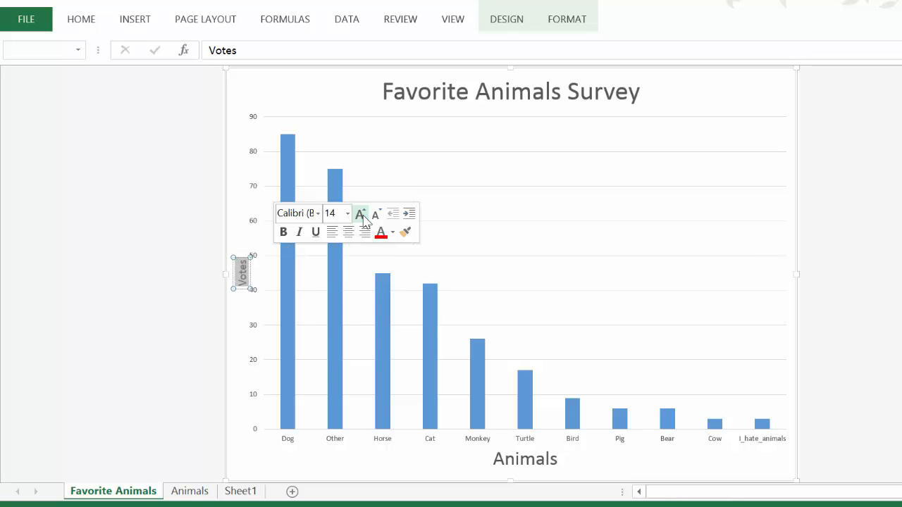
left_click(361, 214)
left_click(425, 188)
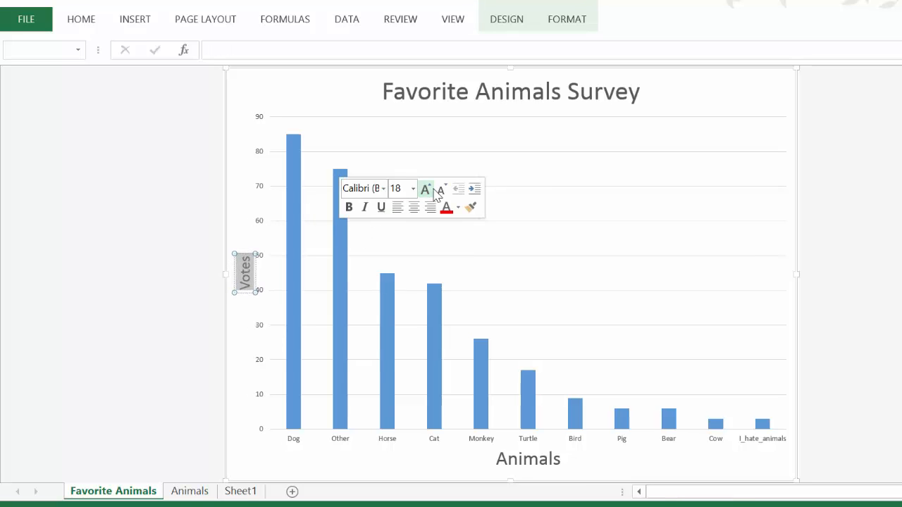
left_click(432, 189)
left_click(432, 189)
left_click(556, 254)
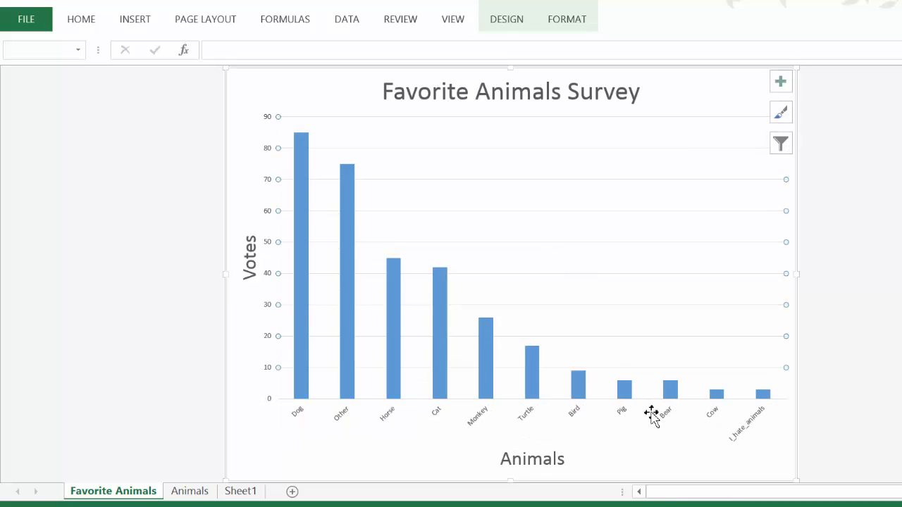
left_click(863, 287)
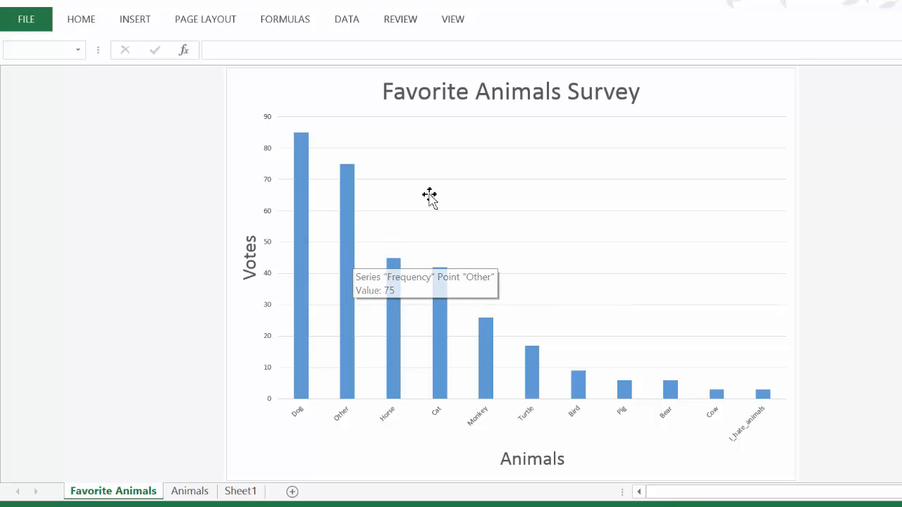
Adjust the gap width of the column data series, trying 71% and 0% before settling on 37%
right_click(345, 225)
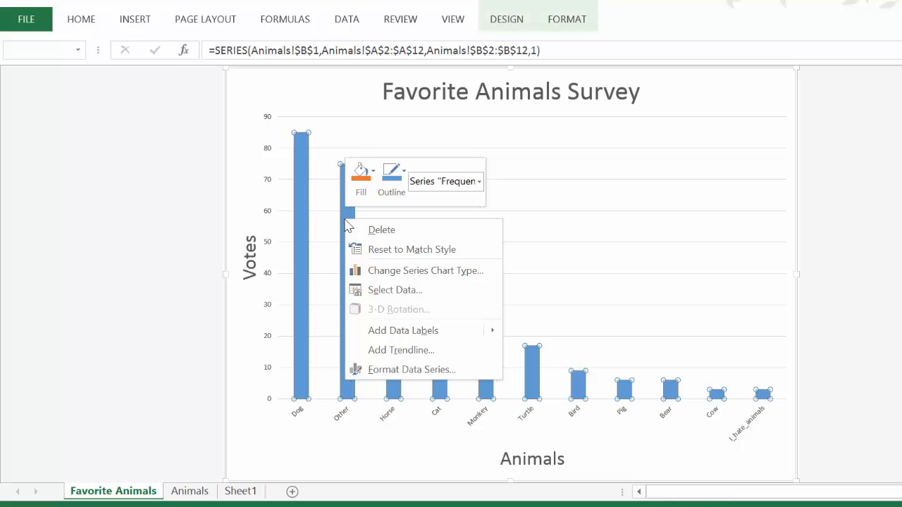
left_click(405, 371)
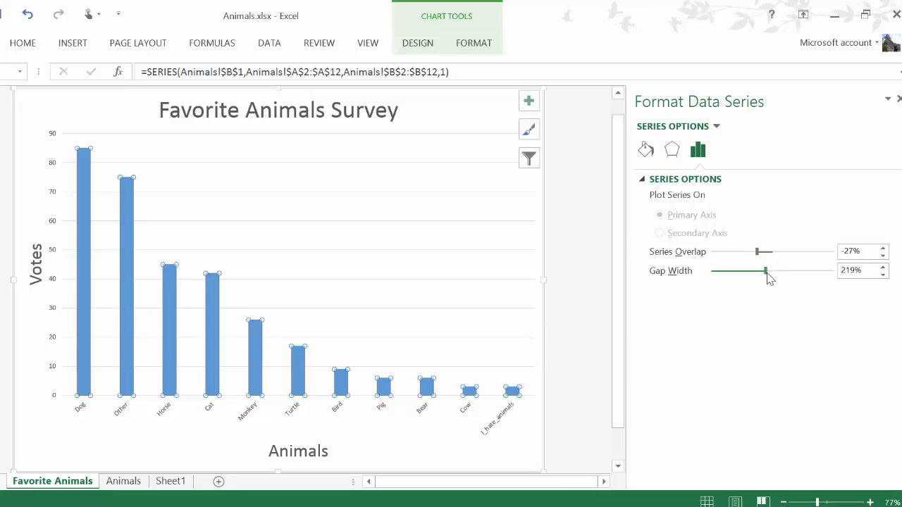
left_click_drag(767, 274, 731, 271)
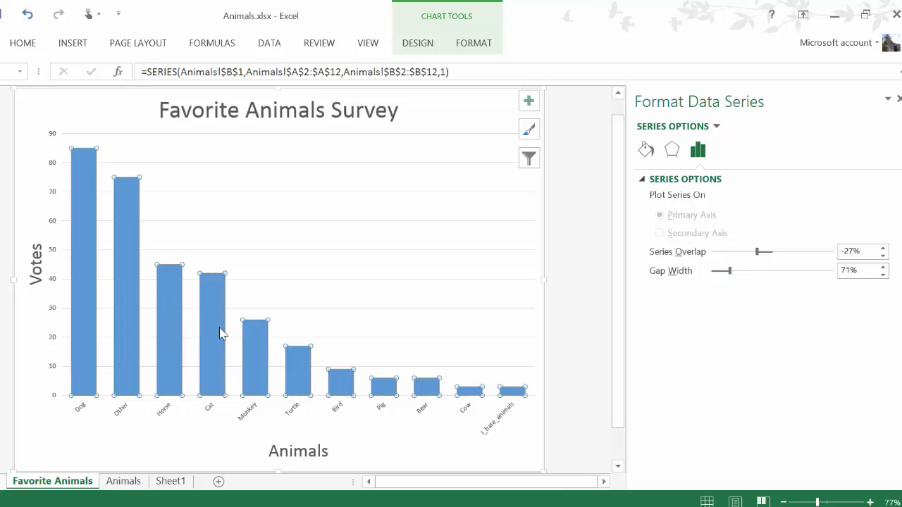
left_click_drag(730, 272, 708, 280)
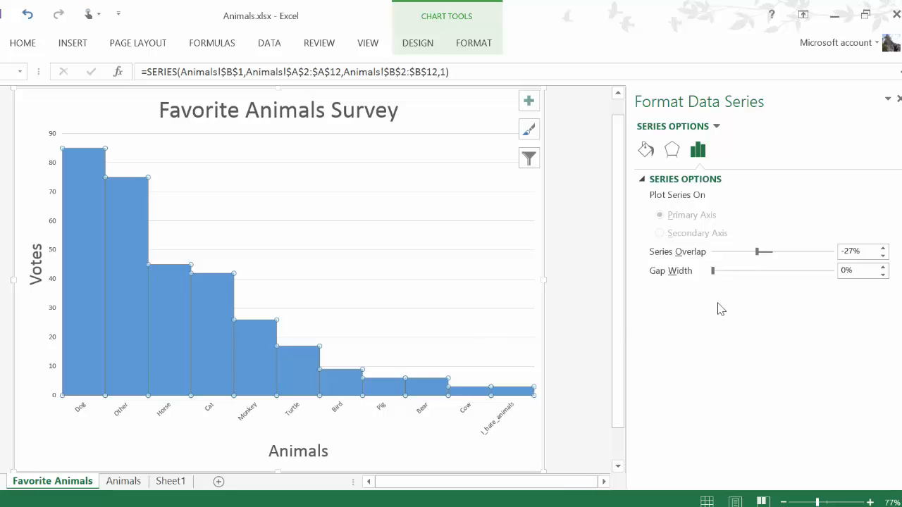
mouse_move(713, 275)
left_mouse_down()
mouse_move(819, 272)
mouse_move(729, 280)
mouse_move(722, 272)
left_mouse_up()
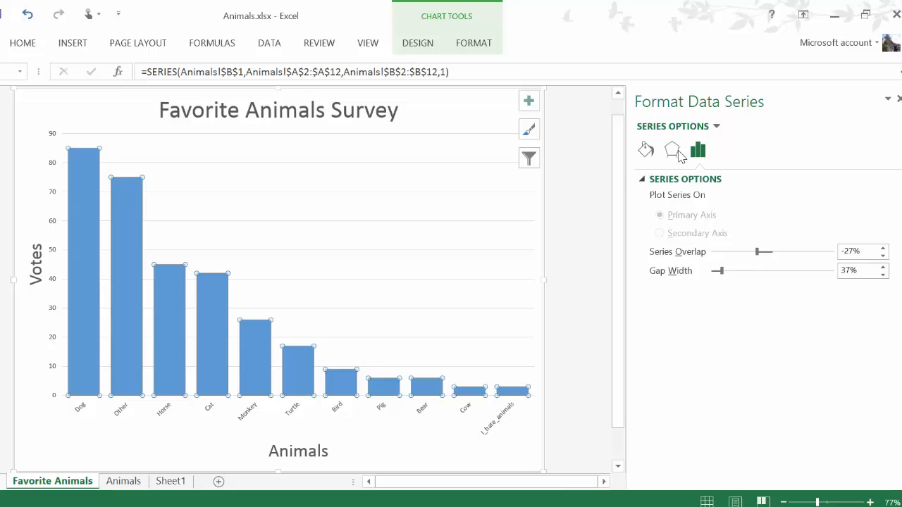
Give the columns a shadow with 95% size, 30 pt blur, 66° angle and 38 pt distance
left_click(672, 155)
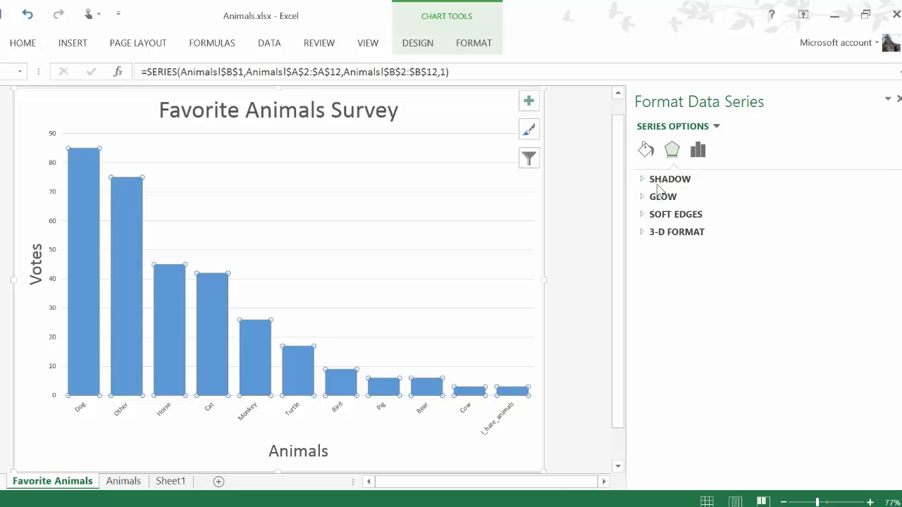
left_click(655, 180)
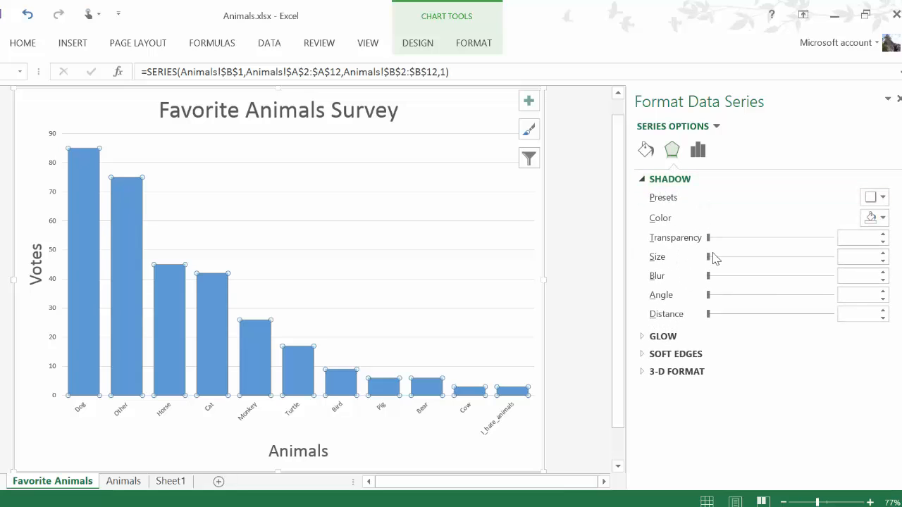
left_click_drag(709, 257, 769, 260)
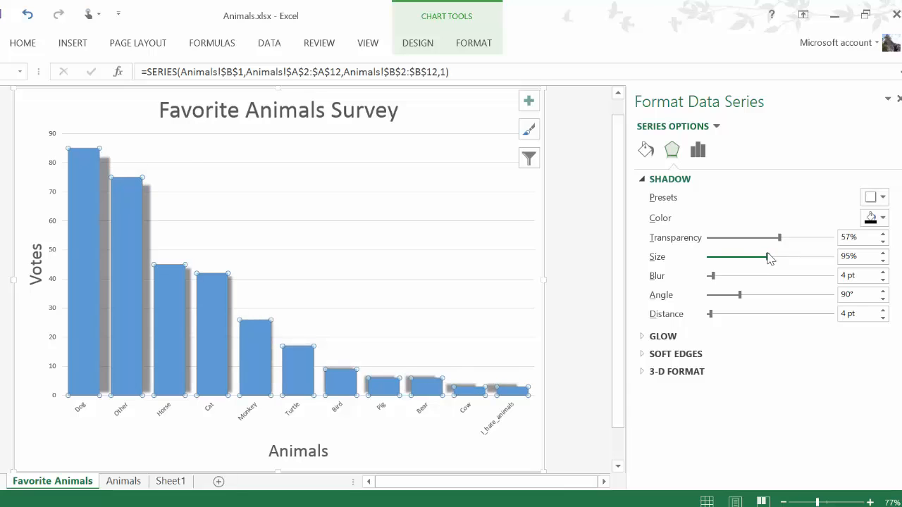
left_click_drag(713, 276, 736, 322)
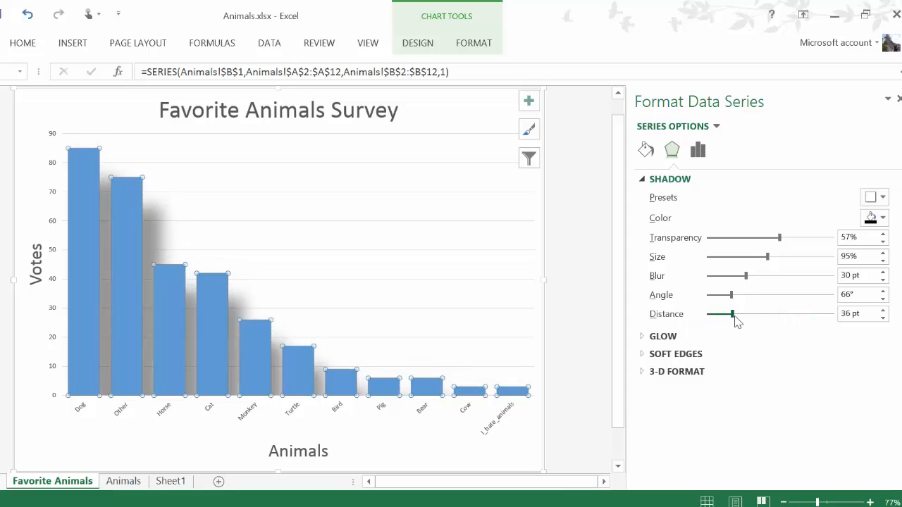
Try gradient, no fill and solid fill on the columns, and color the solid fill standard red
left_click(646, 150)
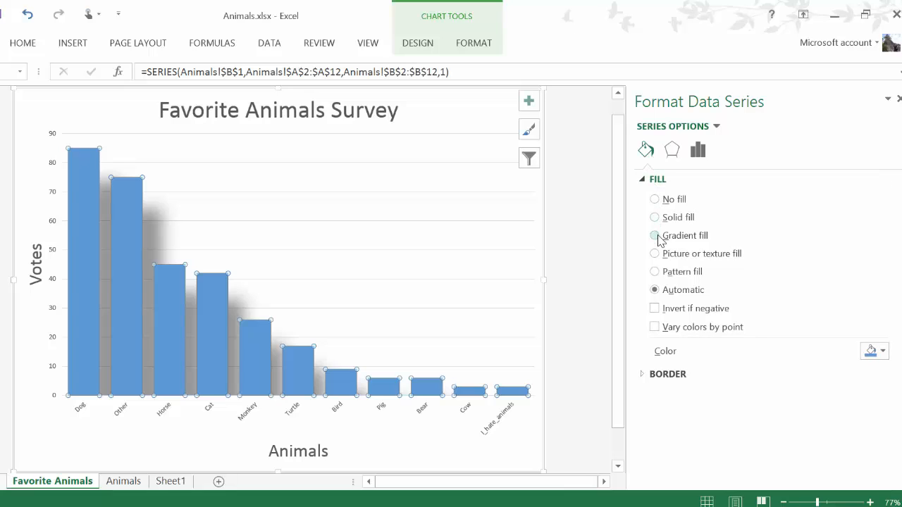
left_click(659, 237)
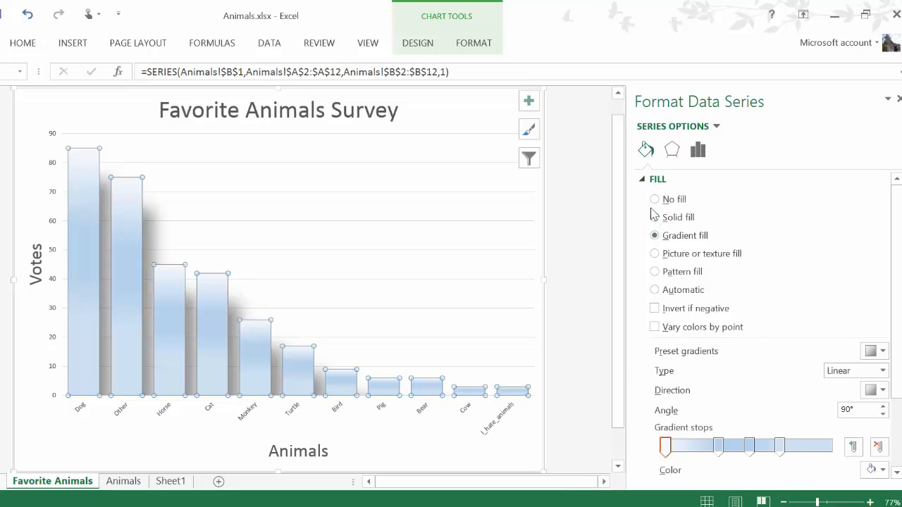
left_click(654, 217)
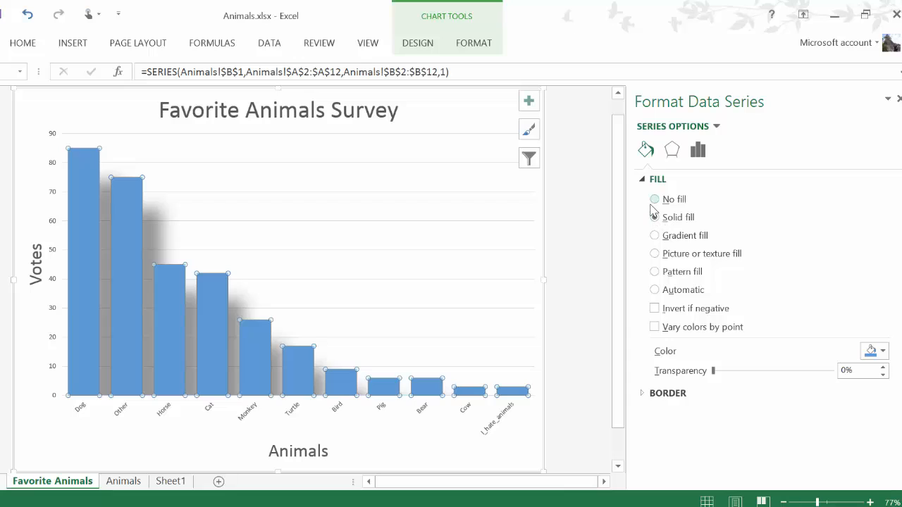
left_click(654, 200)
left_click(655, 217)
left_click(881, 352)
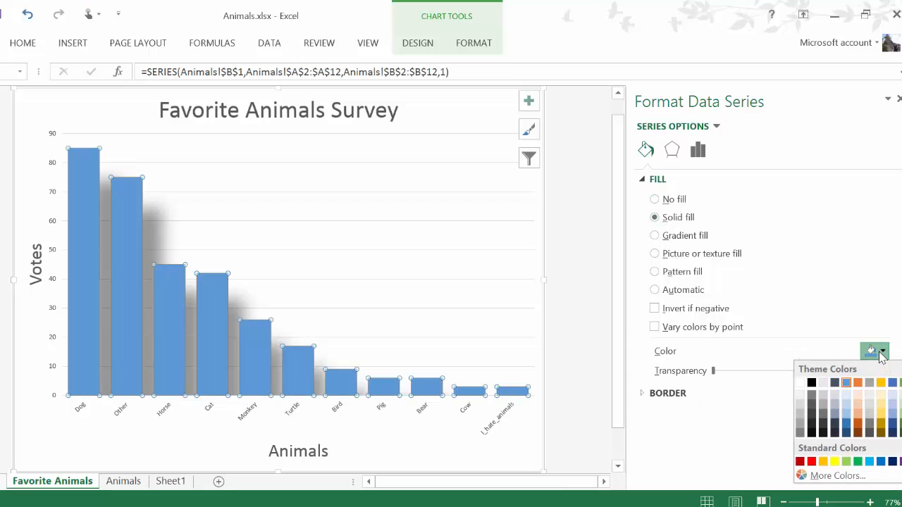
left_click(811, 462)
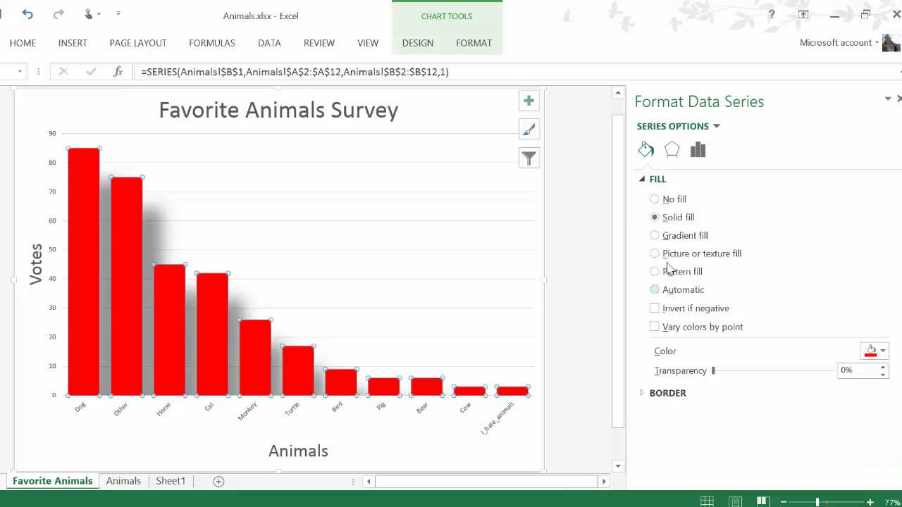
Apply a gradient fill to the columns and color its first gradient stop standard red
left_click(655, 241)
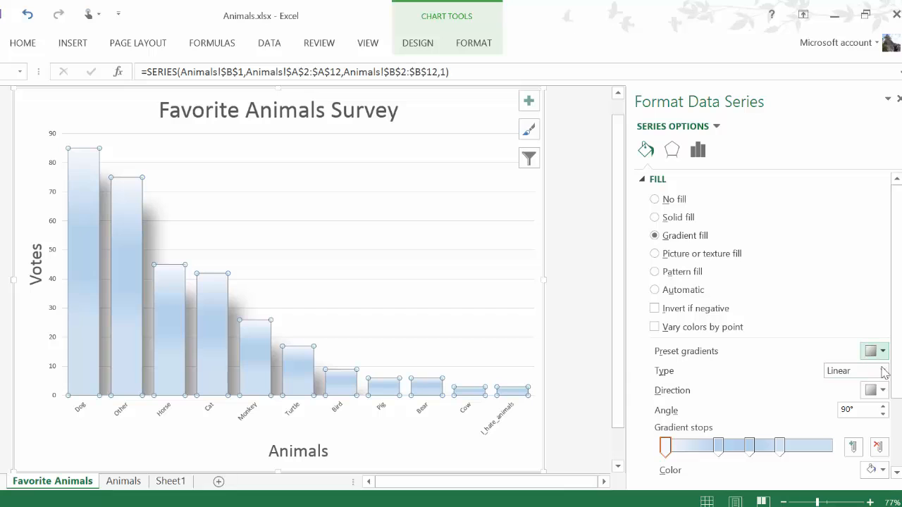
left_click(876, 470)
left_click(813, 439)
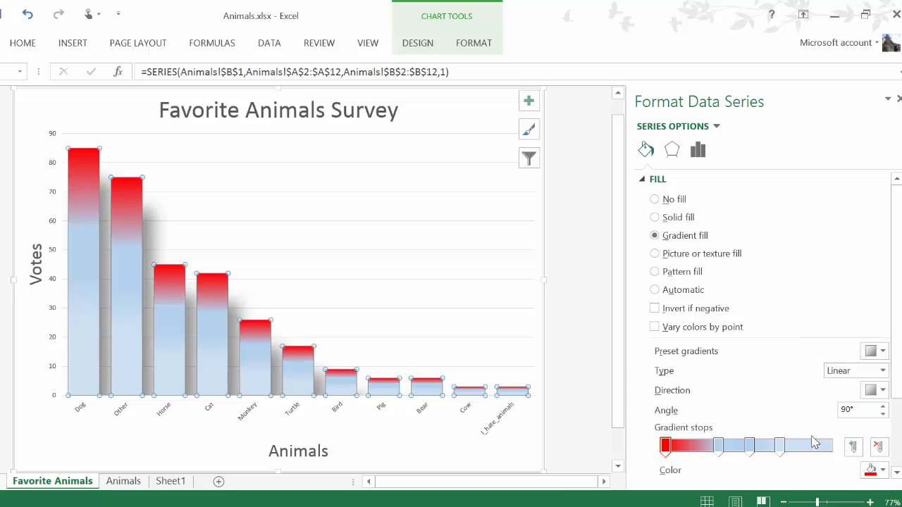
Remove the accidentally added gradient stop and color the second original stop theme orange
left_click(729, 446)
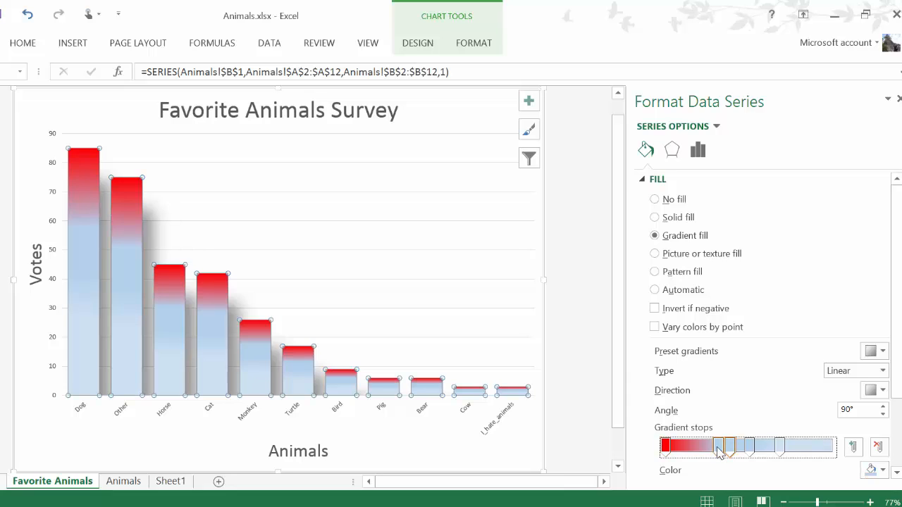
left_click_drag(733, 460, 732, 491)
left_click(720, 455)
left_click(880, 471)
left_click(880, 472)
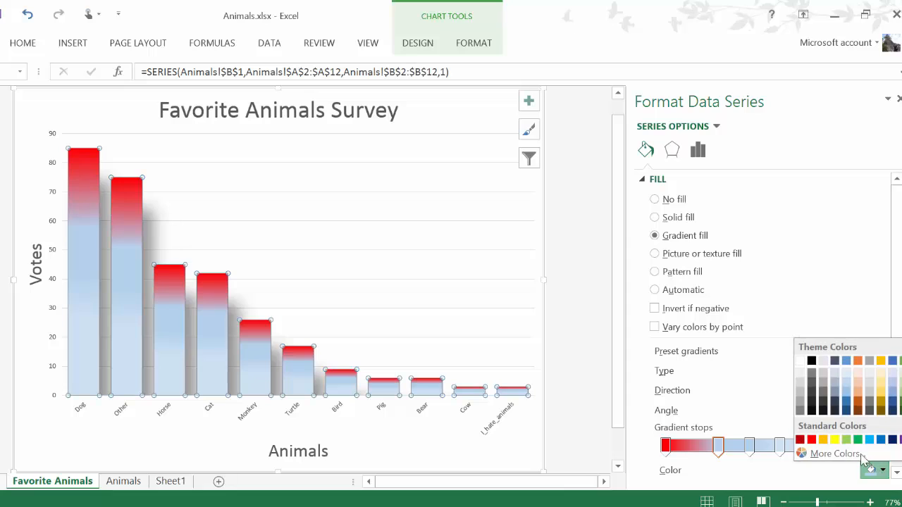
left_click(858, 360)
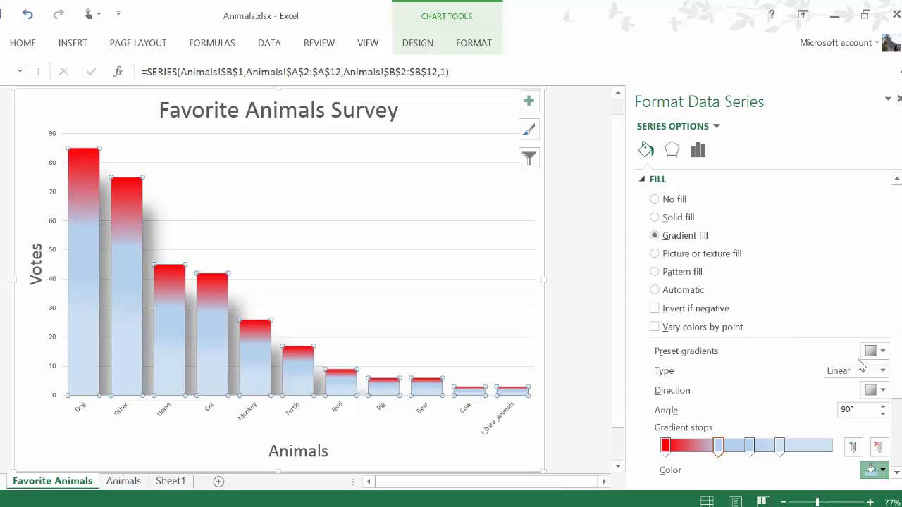
Color the columns' third gradient stop standard yellow, the fourth light green, and add a fifth stop colored standard blue
left_click(749, 448)
left_click(885, 471)
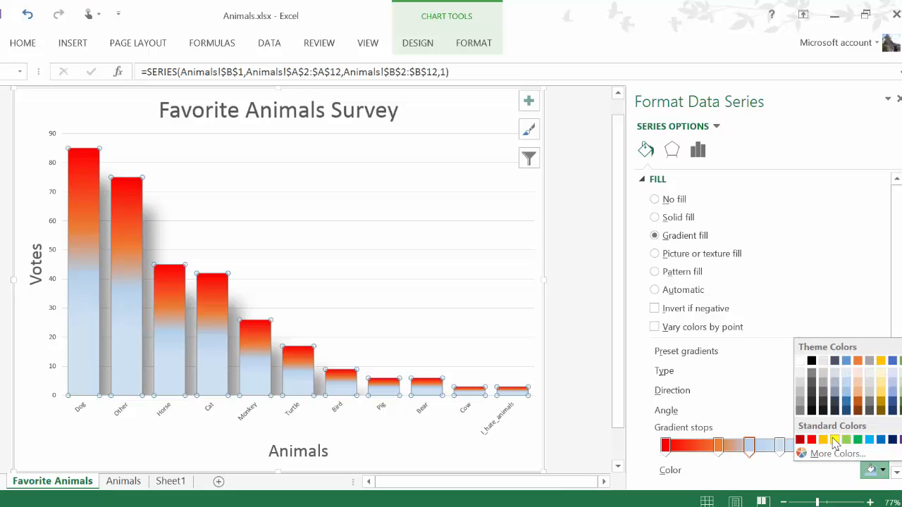
left_click(829, 441)
left_click(779, 445)
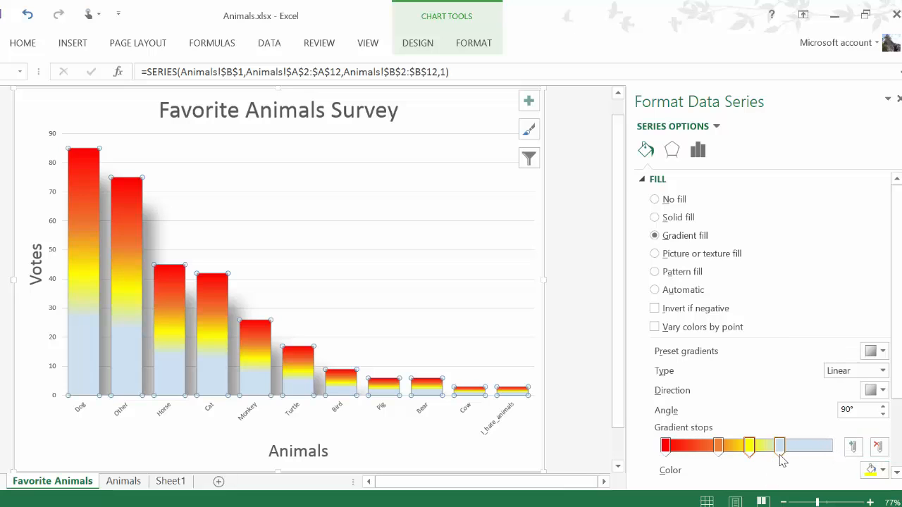
left_click(883, 471)
left_click(846, 440)
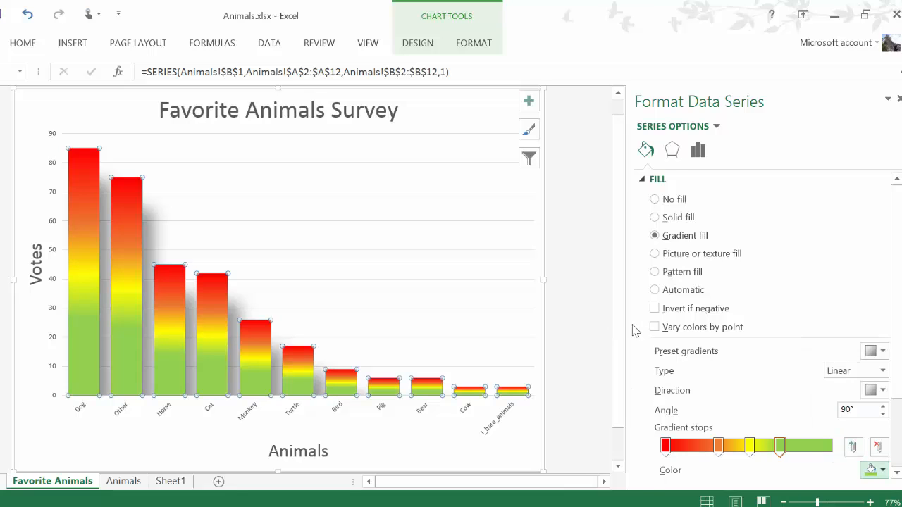
left_click(884, 472)
left_click(880, 440)
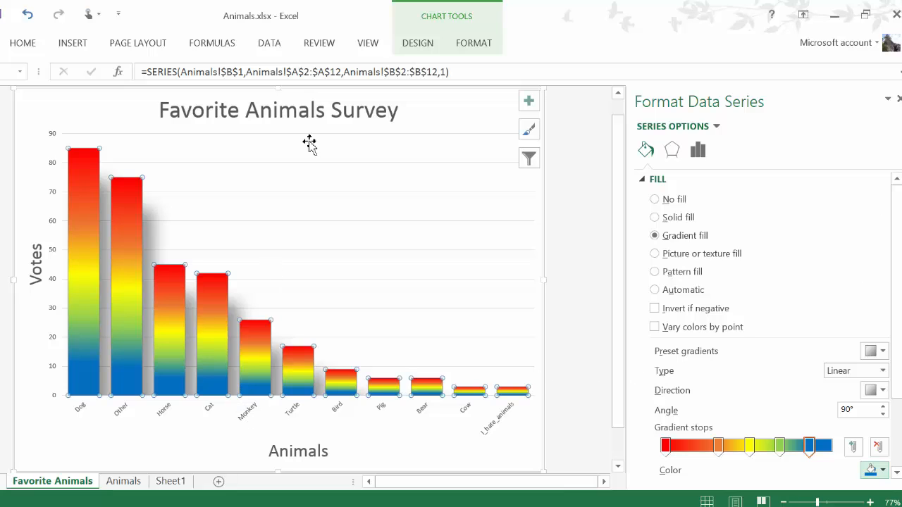
left_click(418, 43)
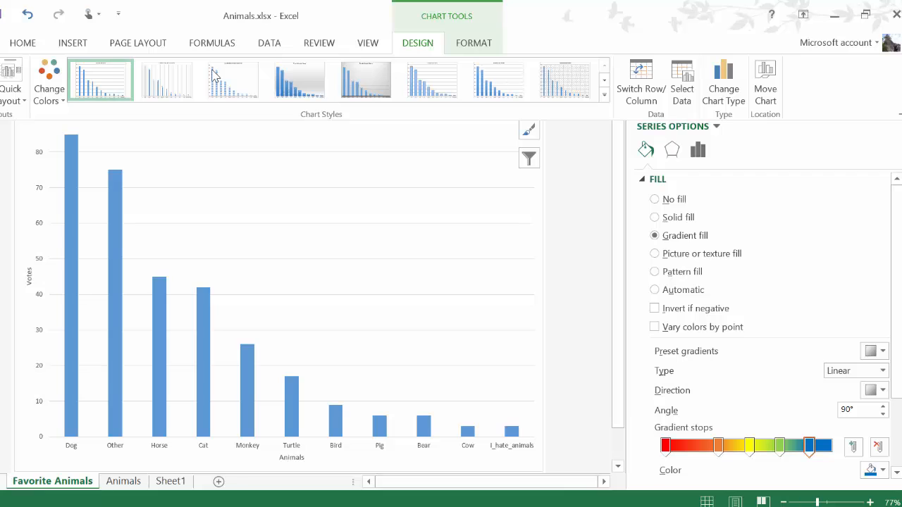
key("ctrl+F1")
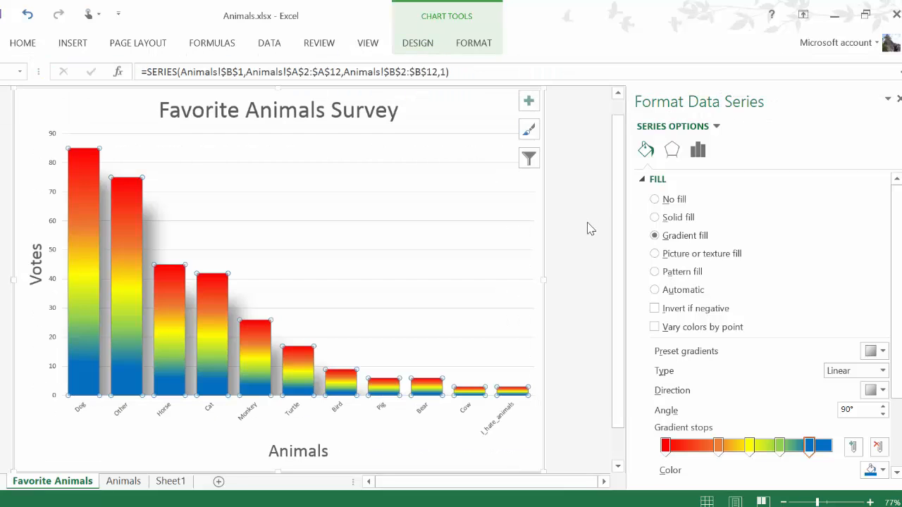
Increase the font size of the horizontal axis's animal name labels to 12
right_click(239, 421)
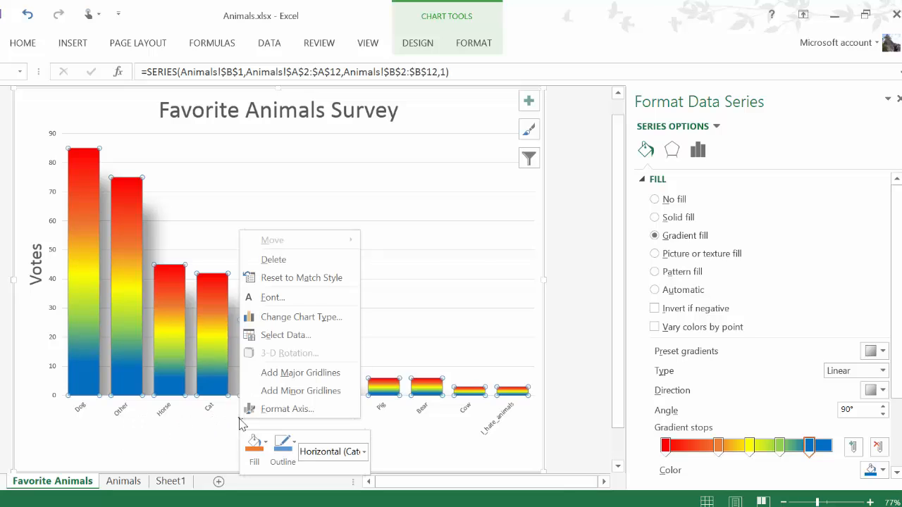
left_click(288, 409)
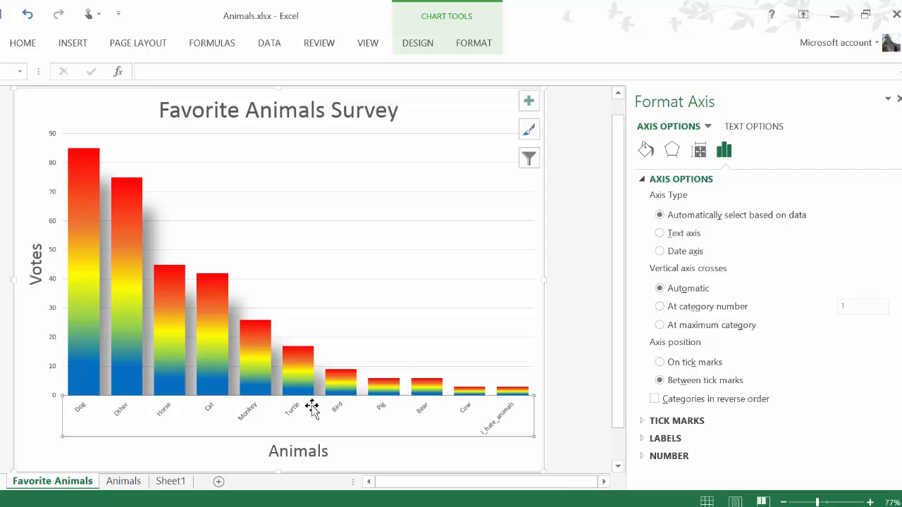
left_click(32, 47)
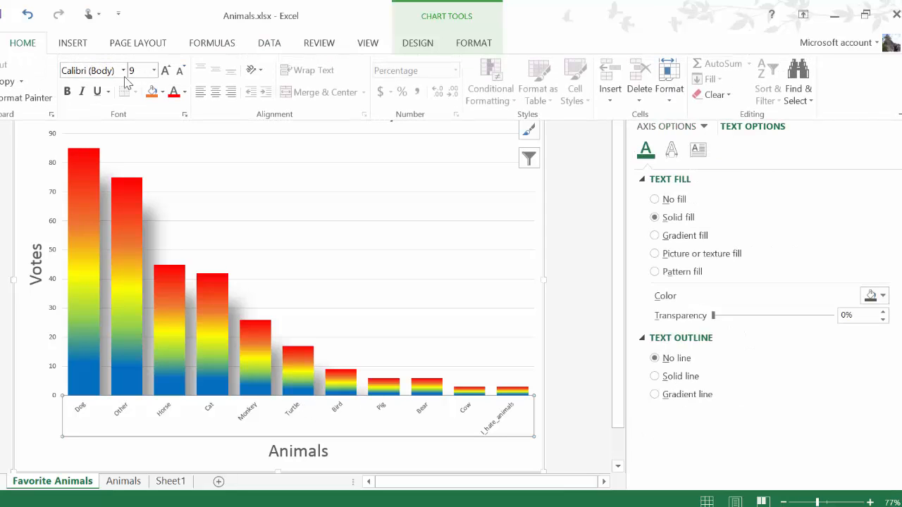
left_click(165, 71)
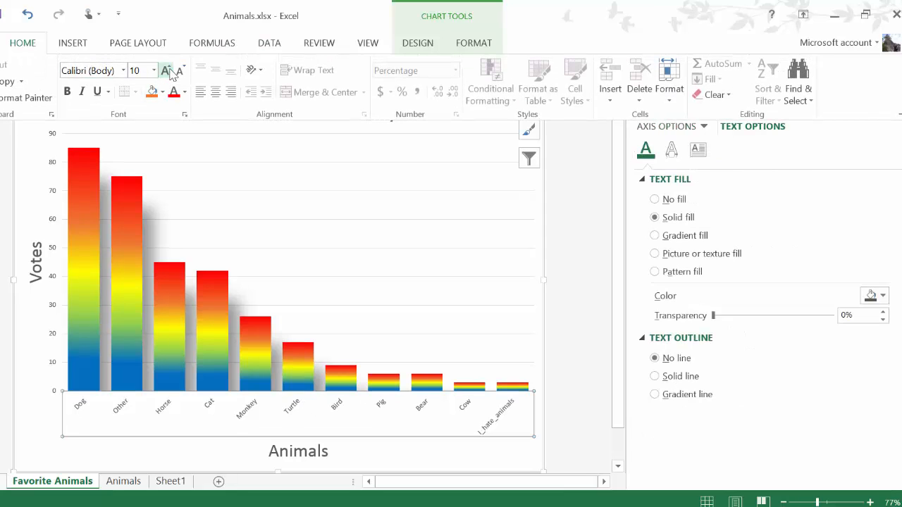
left_click(167, 71)
left_click(167, 71)
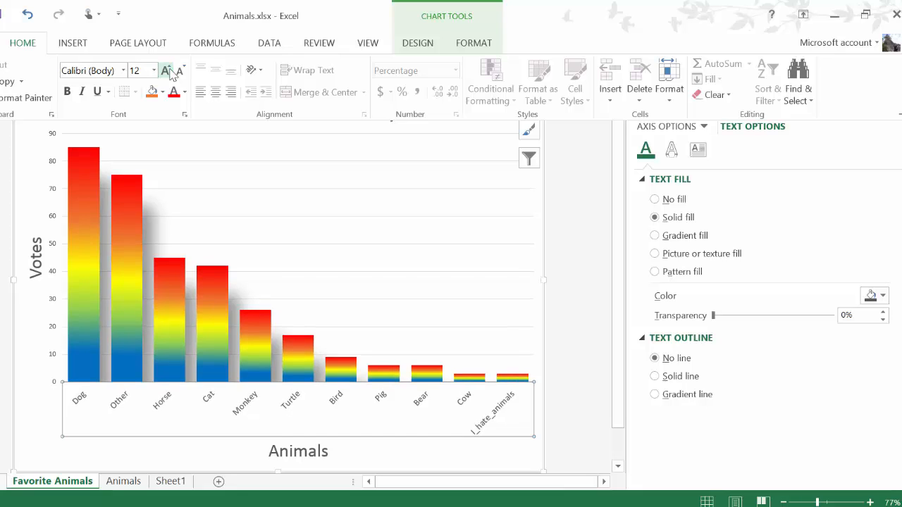
Increase the font size of the vertical axis's number labels to 16
left_click(55, 158)
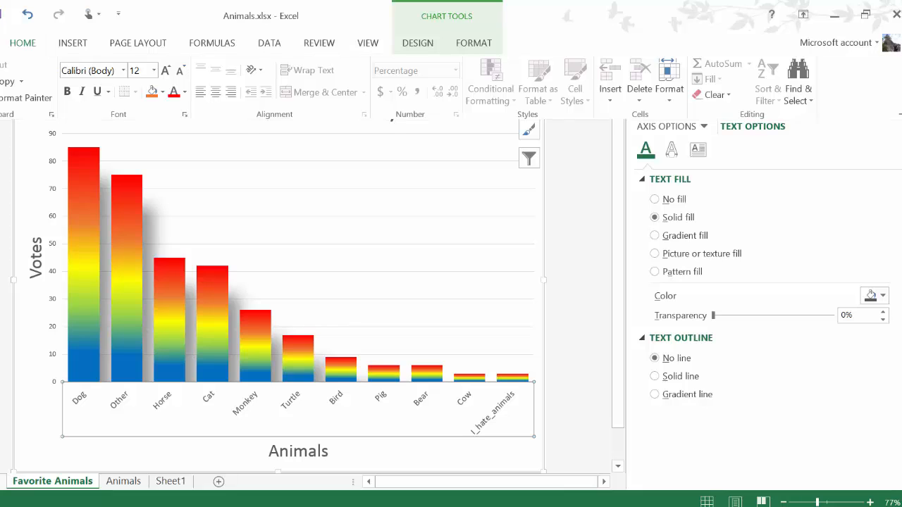
right_click(51, 166)
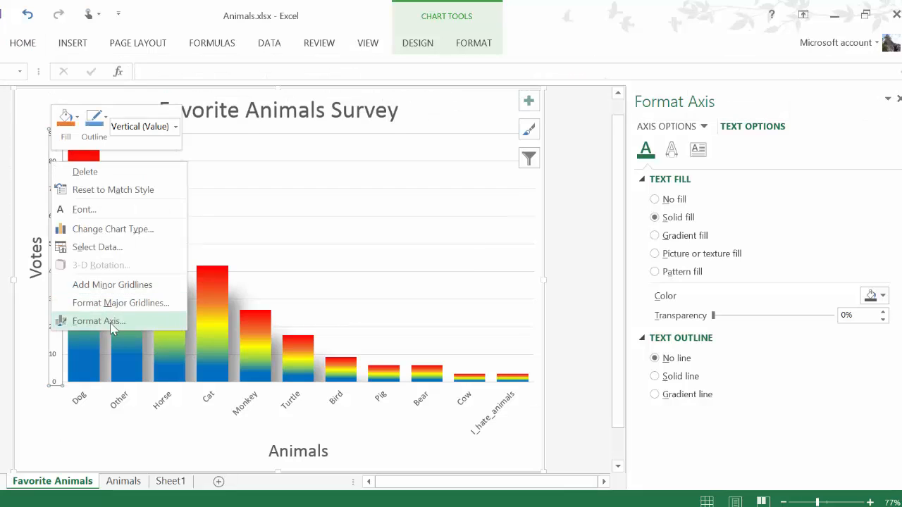
left_click(89, 320)
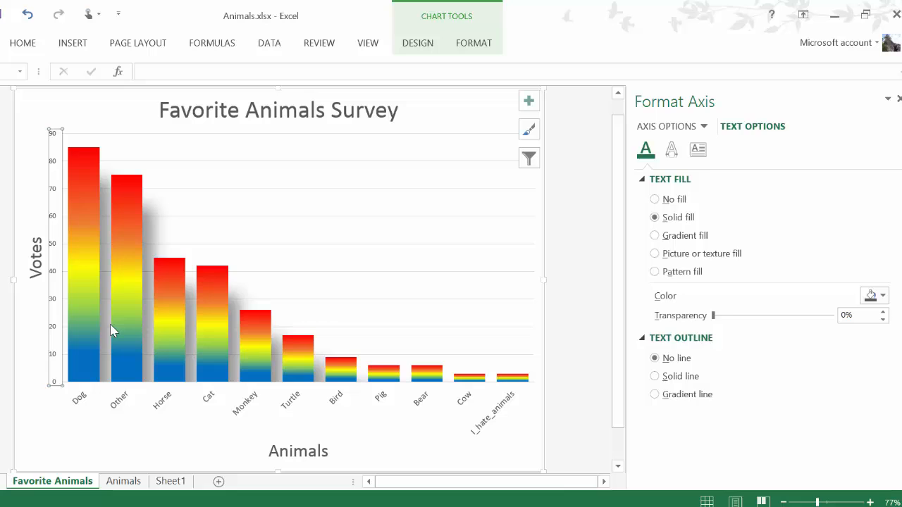
left_click(22, 47)
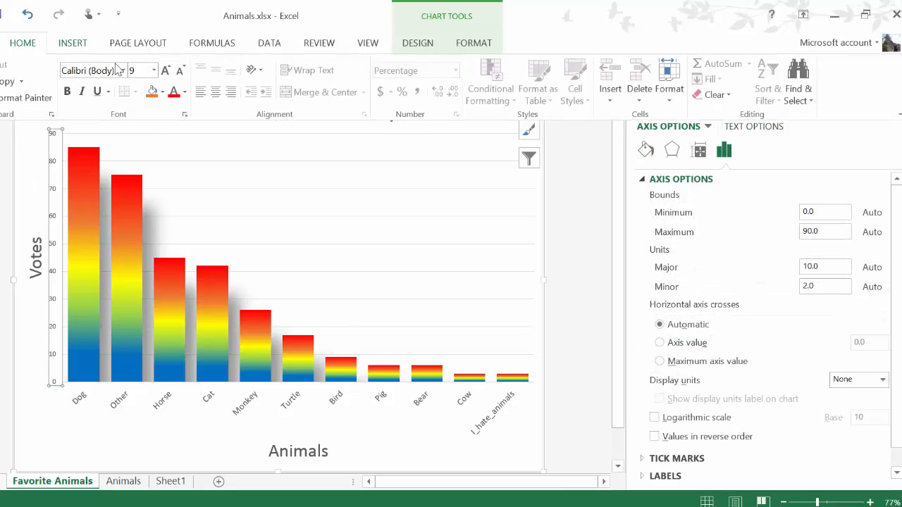
left_click(166, 70)
left_click(165, 70)
left_click(166, 71)
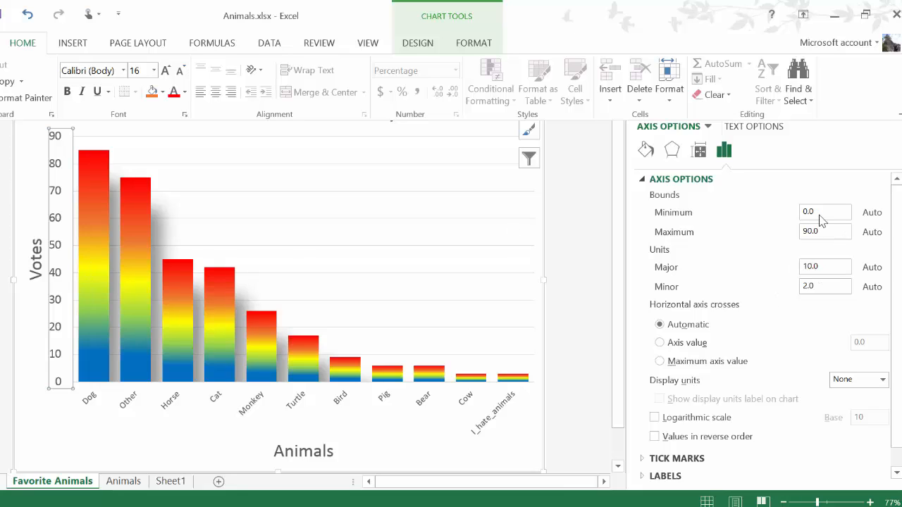
Set the vertical axis's maximum bound to 100
left_click_drag(818, 237, 801, 234)
type("100")
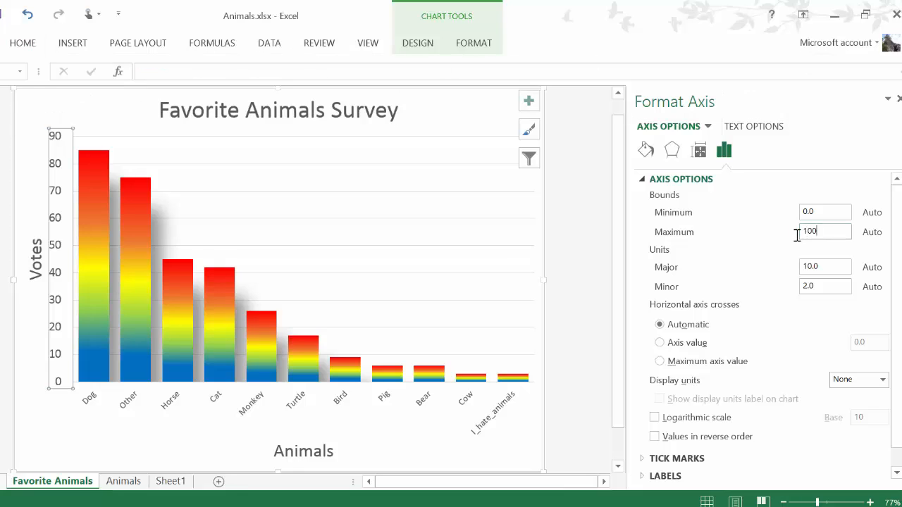
left_click(844, 268)
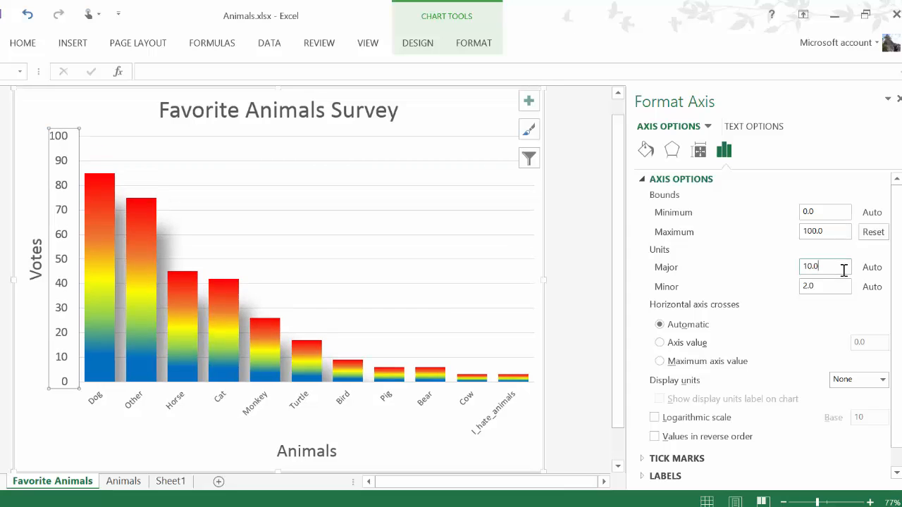
Set the vertical axis's maximum bound to 90
left_click_drag(830, 232, 759, 226)
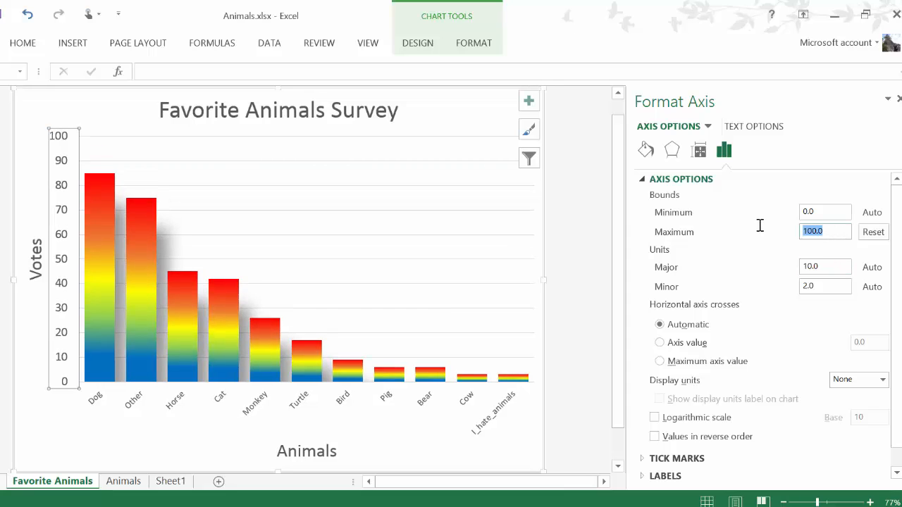
type("90")
key("Return")
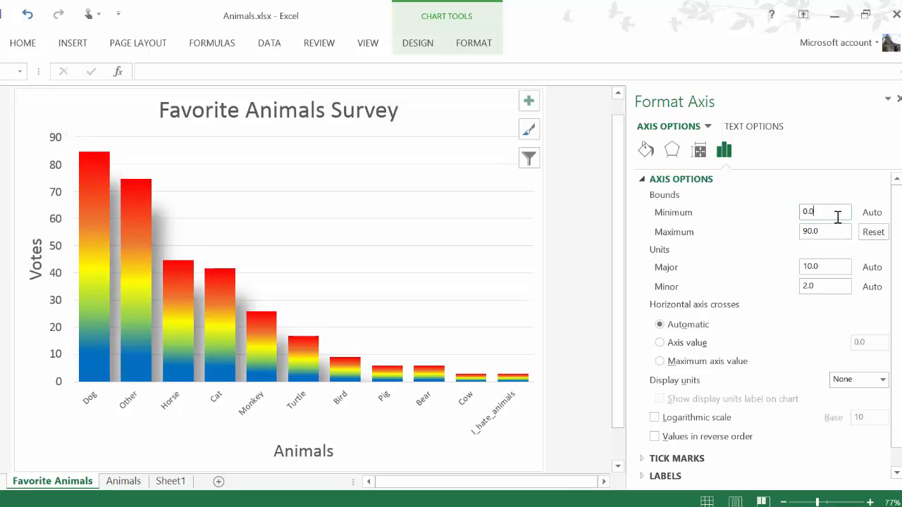
Set the vertical axis's major unit to 20
left_click_drag(832, 266, 791, 262)
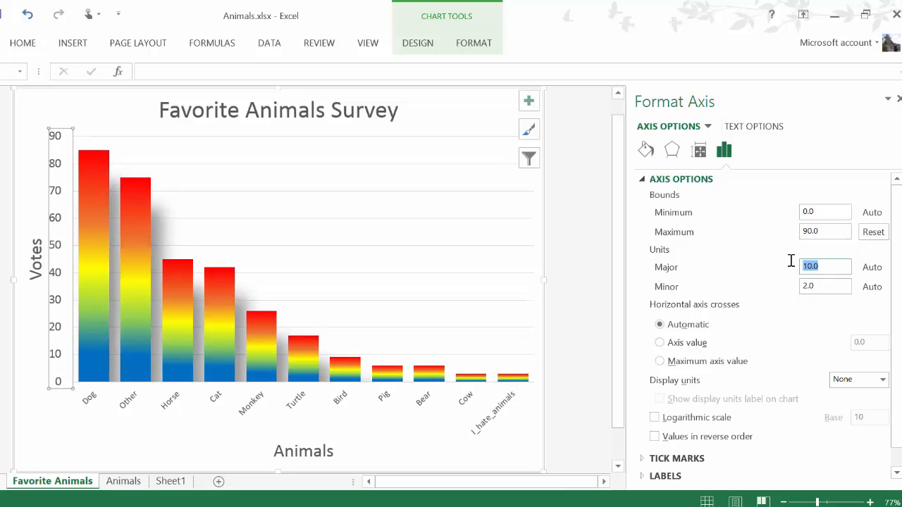
type("20")
left_click(837, 290)
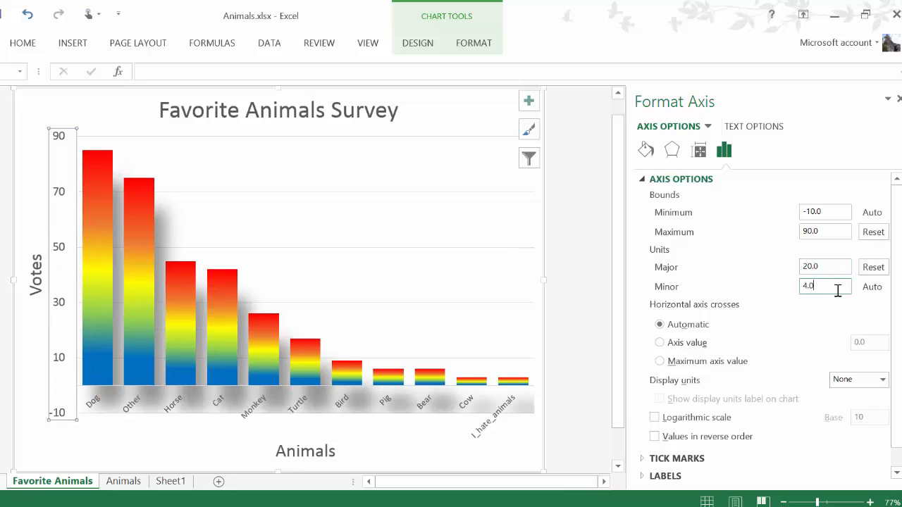
Set the vertical axis's major unit to 10
left_click_drag(828, 265, 791, 264)
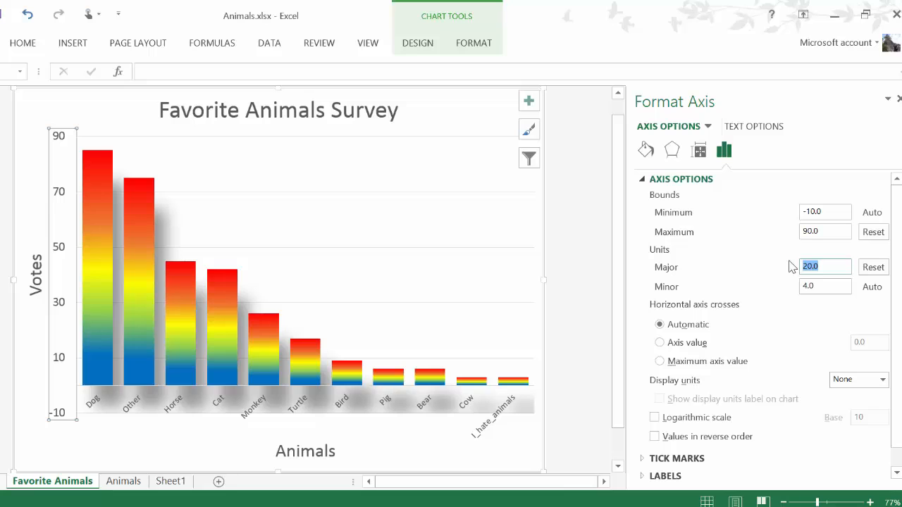
type("10")
left_click(826, 286)
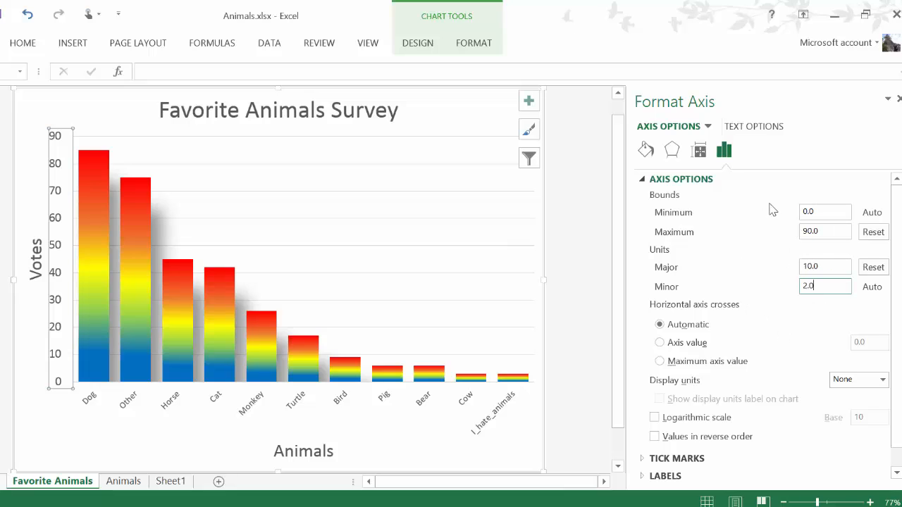
Deselect the chart, close the formatting pane and save the workbook
left_click(572, 289)
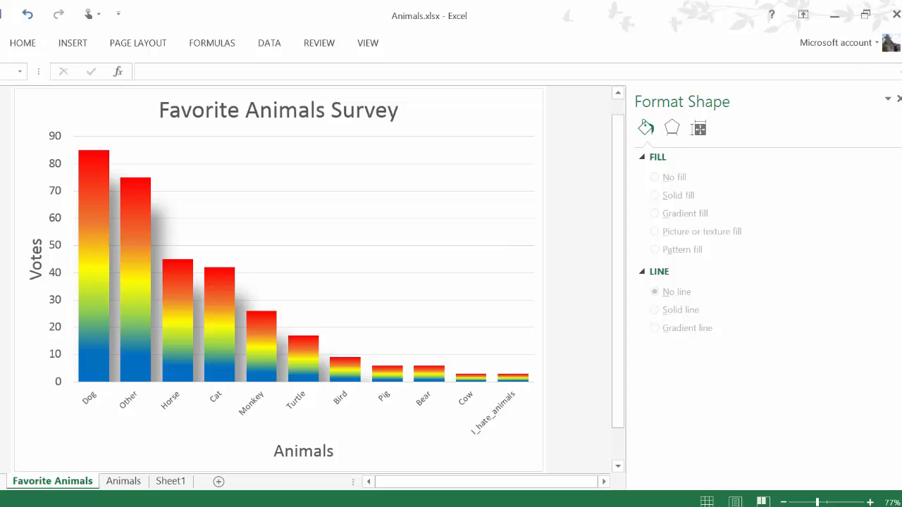
left_click(898, 99)
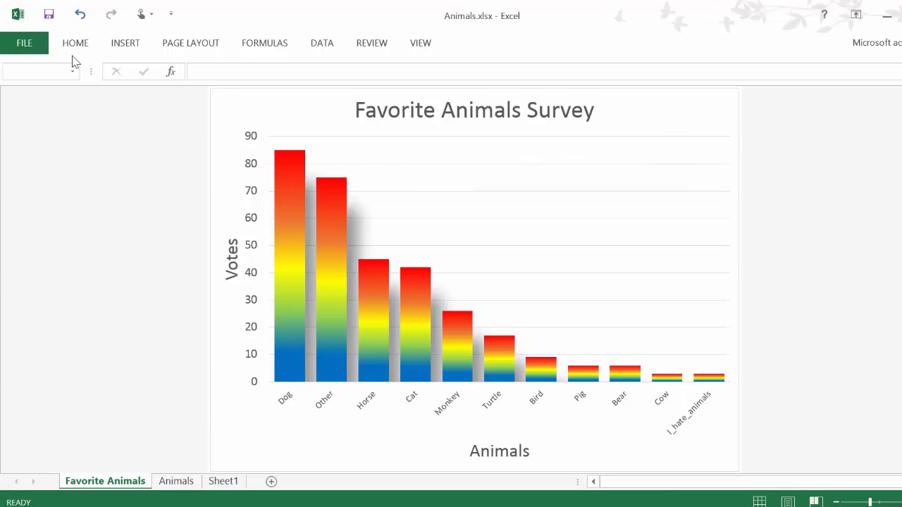
left_click(51, 13)
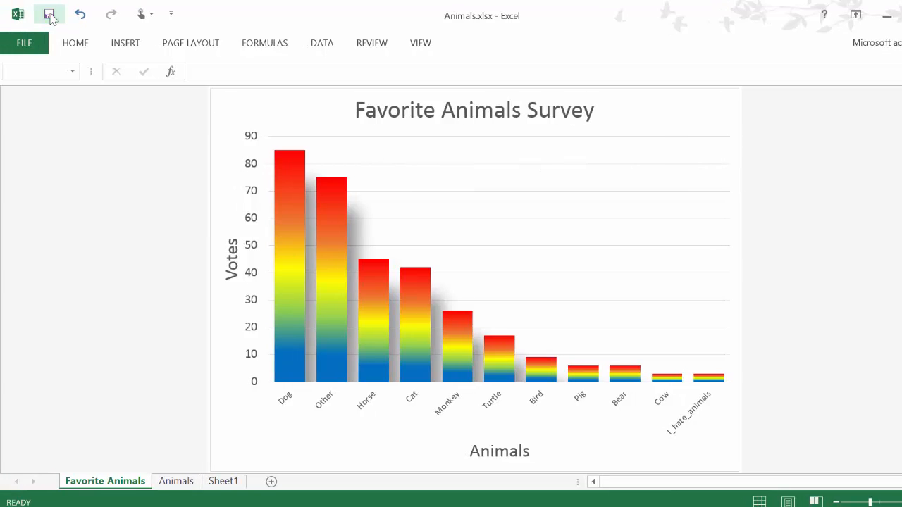